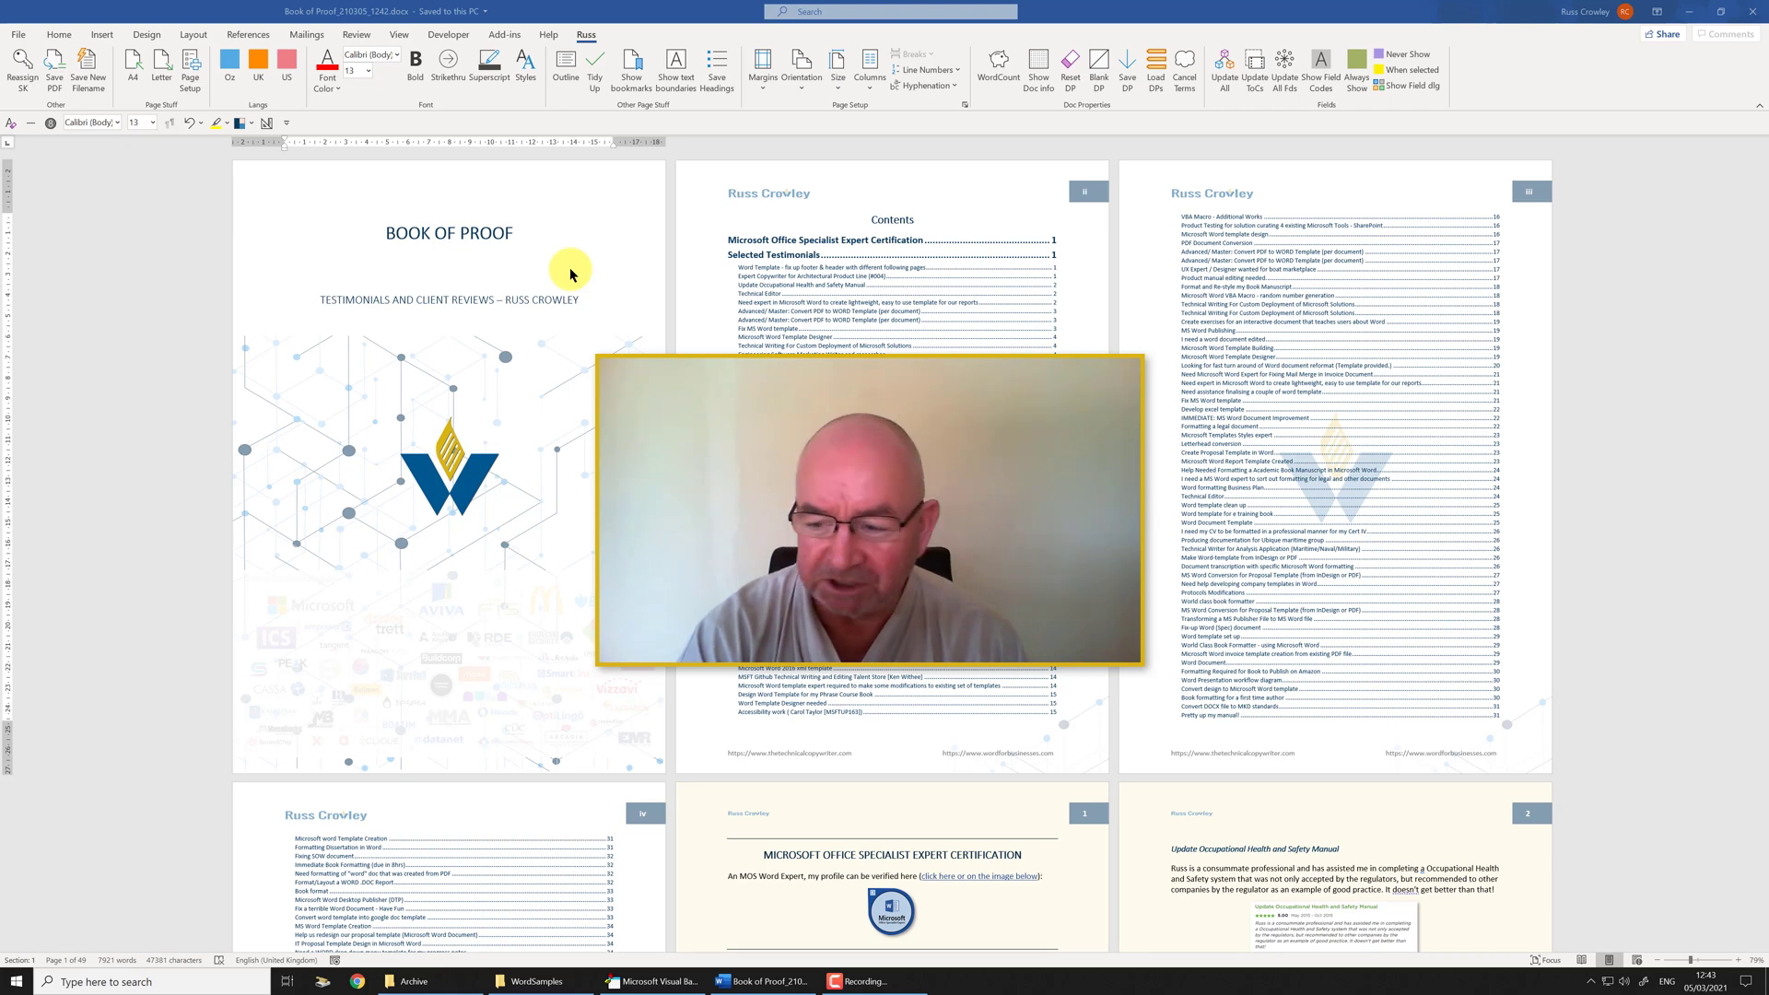
# Save the document as the timestamped copy Book of Proof_210305_1243.docx using the Russ tab's Save New Filename button
pyautogui.click(812, 145)
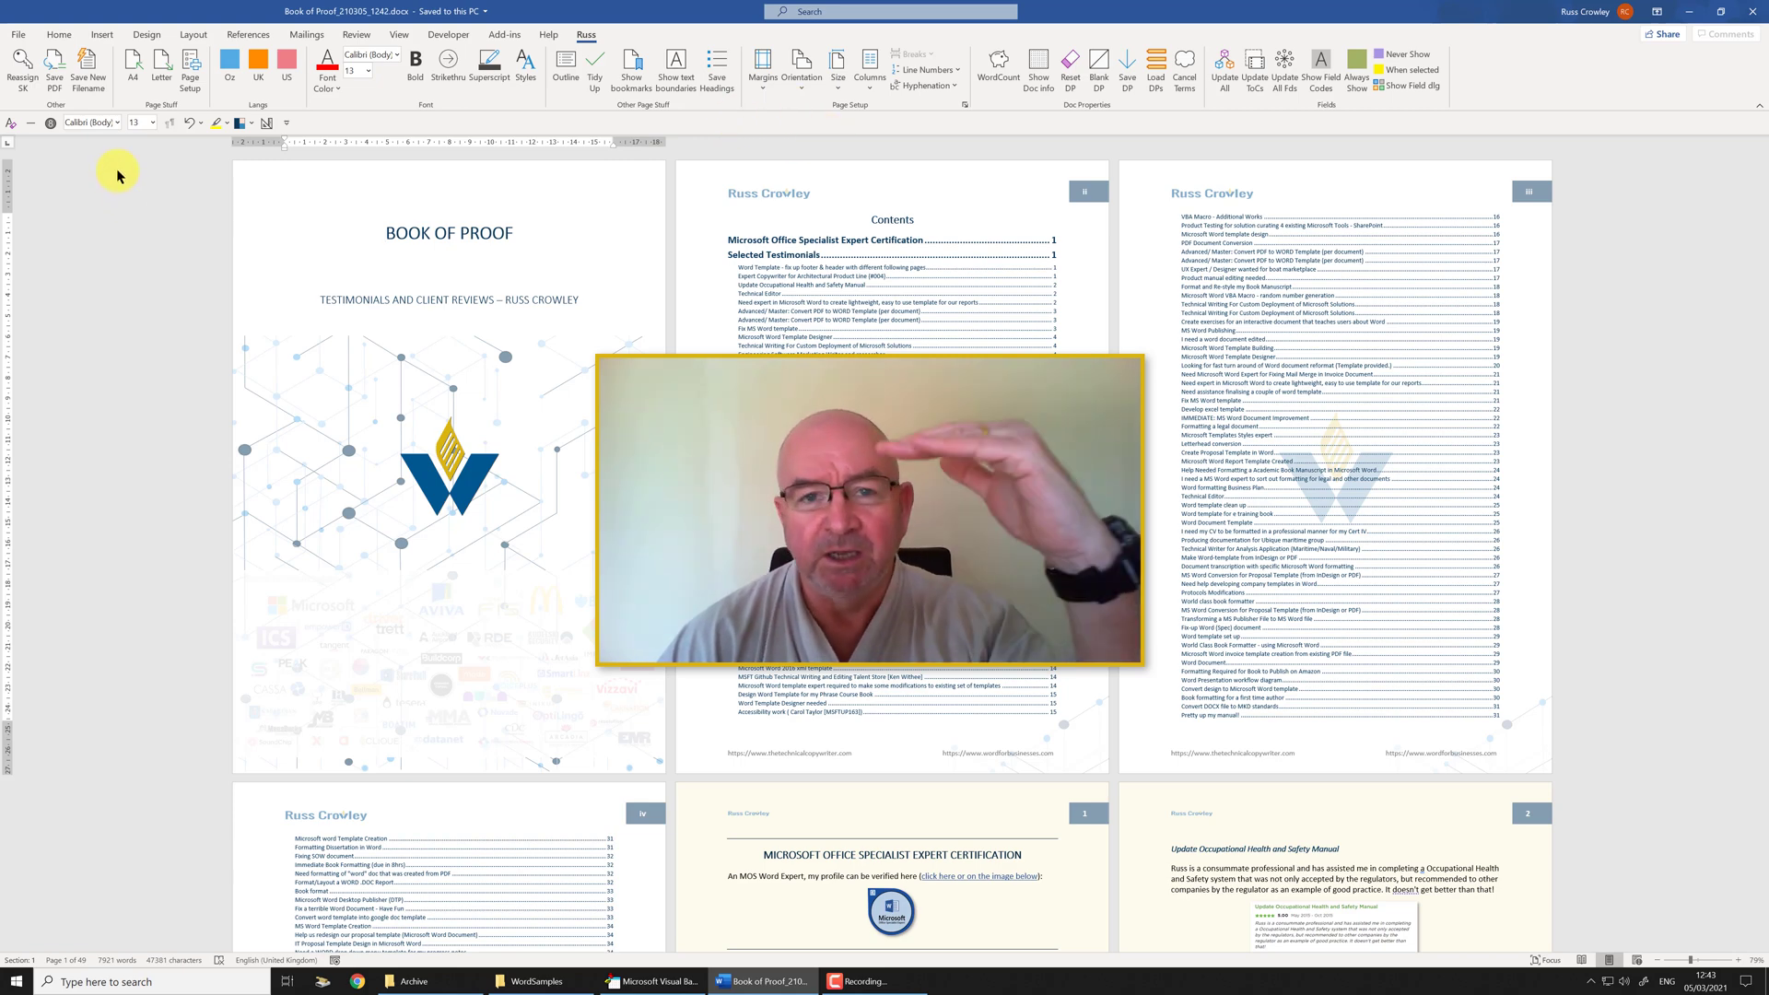
pyautogui.click(85, 76)
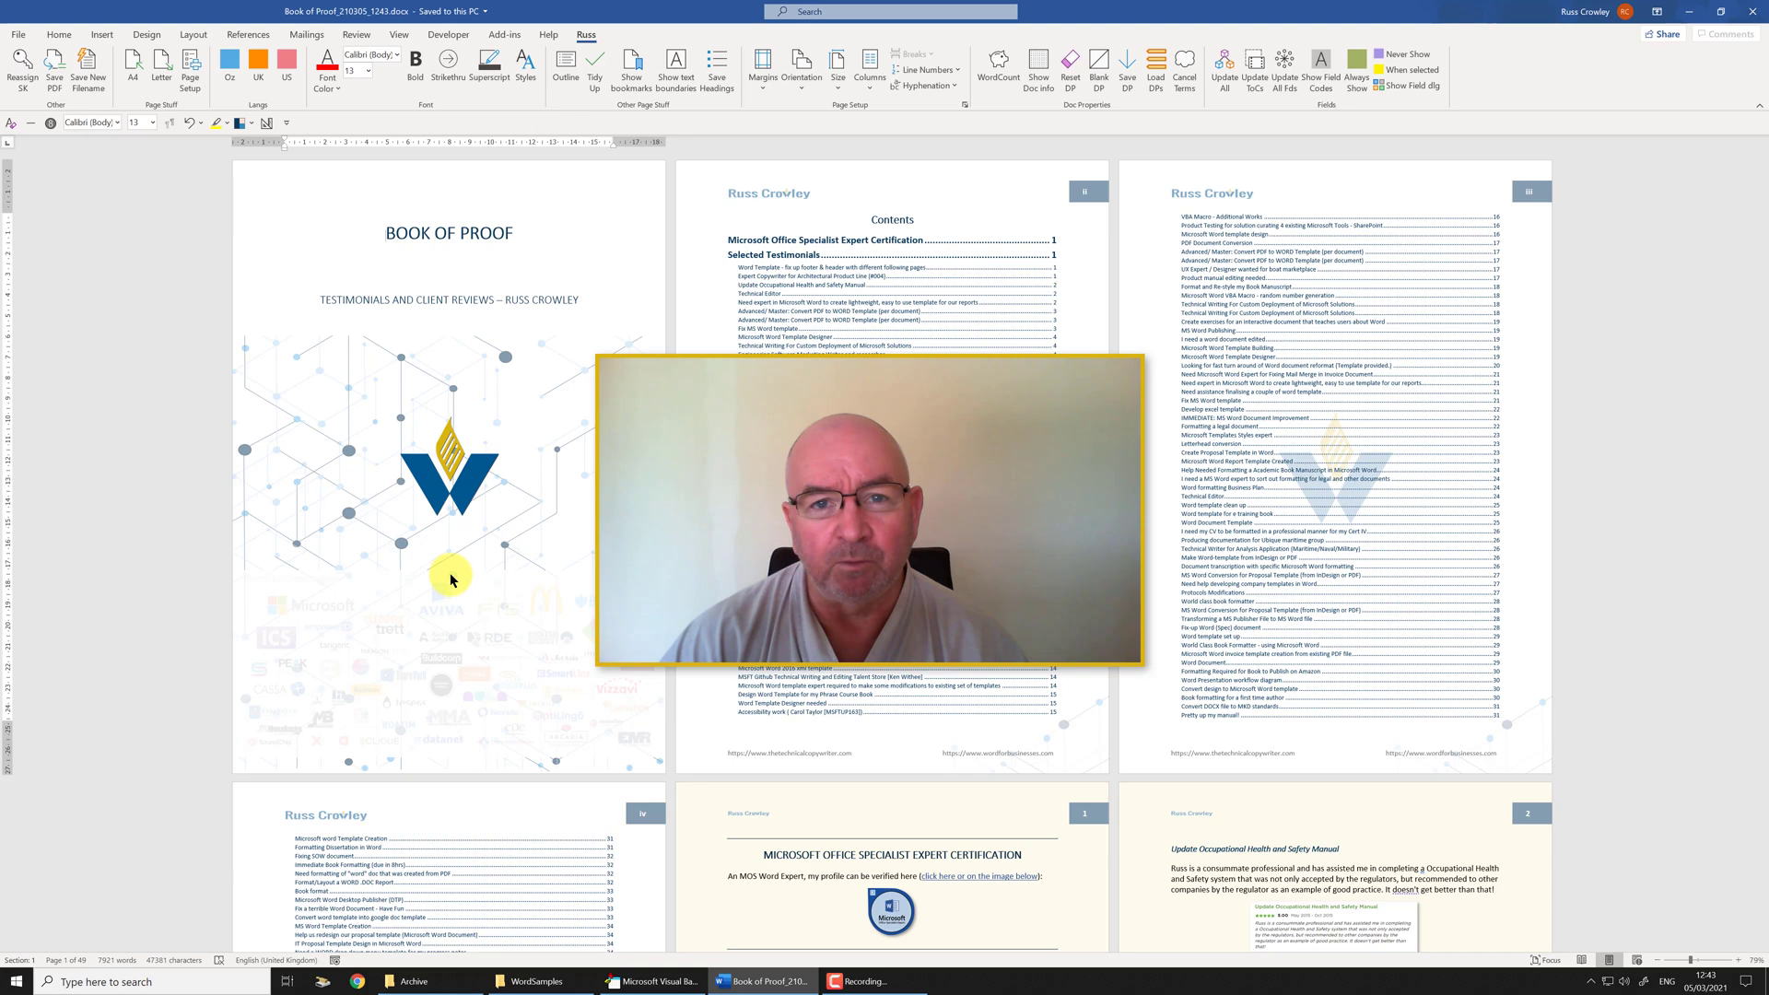
# Check the newest copy, Book of Proof_210305_1243.docx, in the Archive folder, then return to the document
pyautogui.click(431, 981)
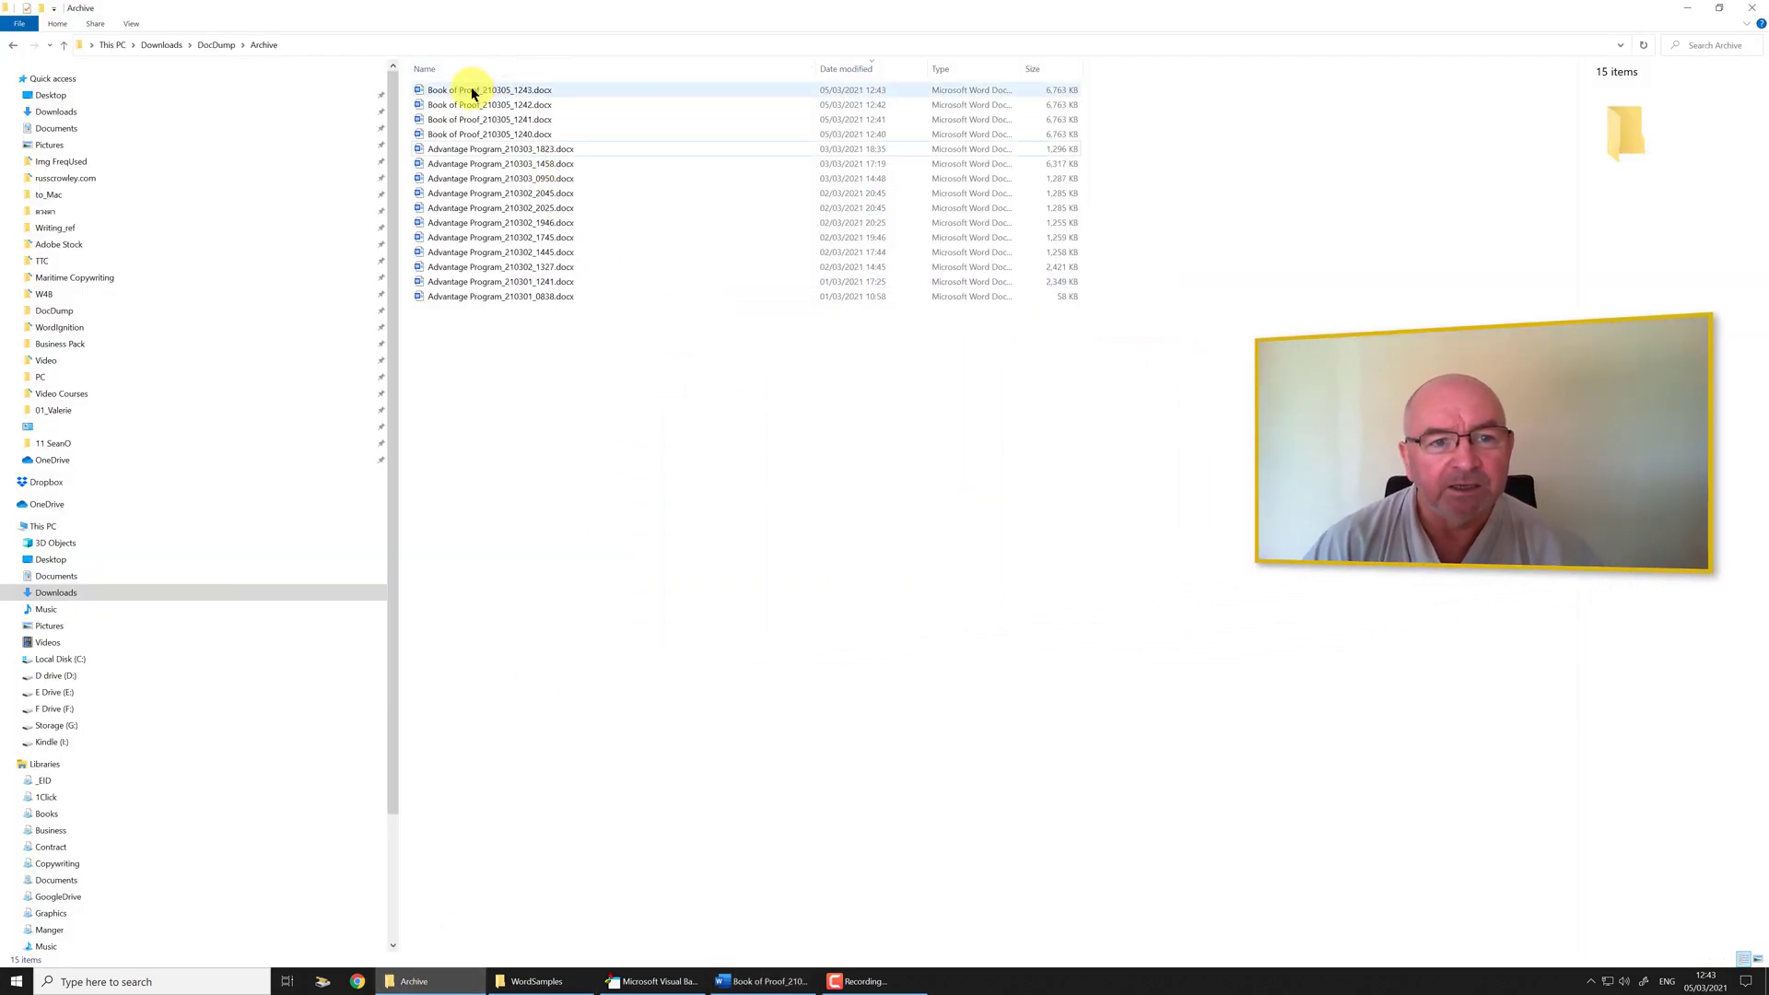
pyautogui.click(438, 96)
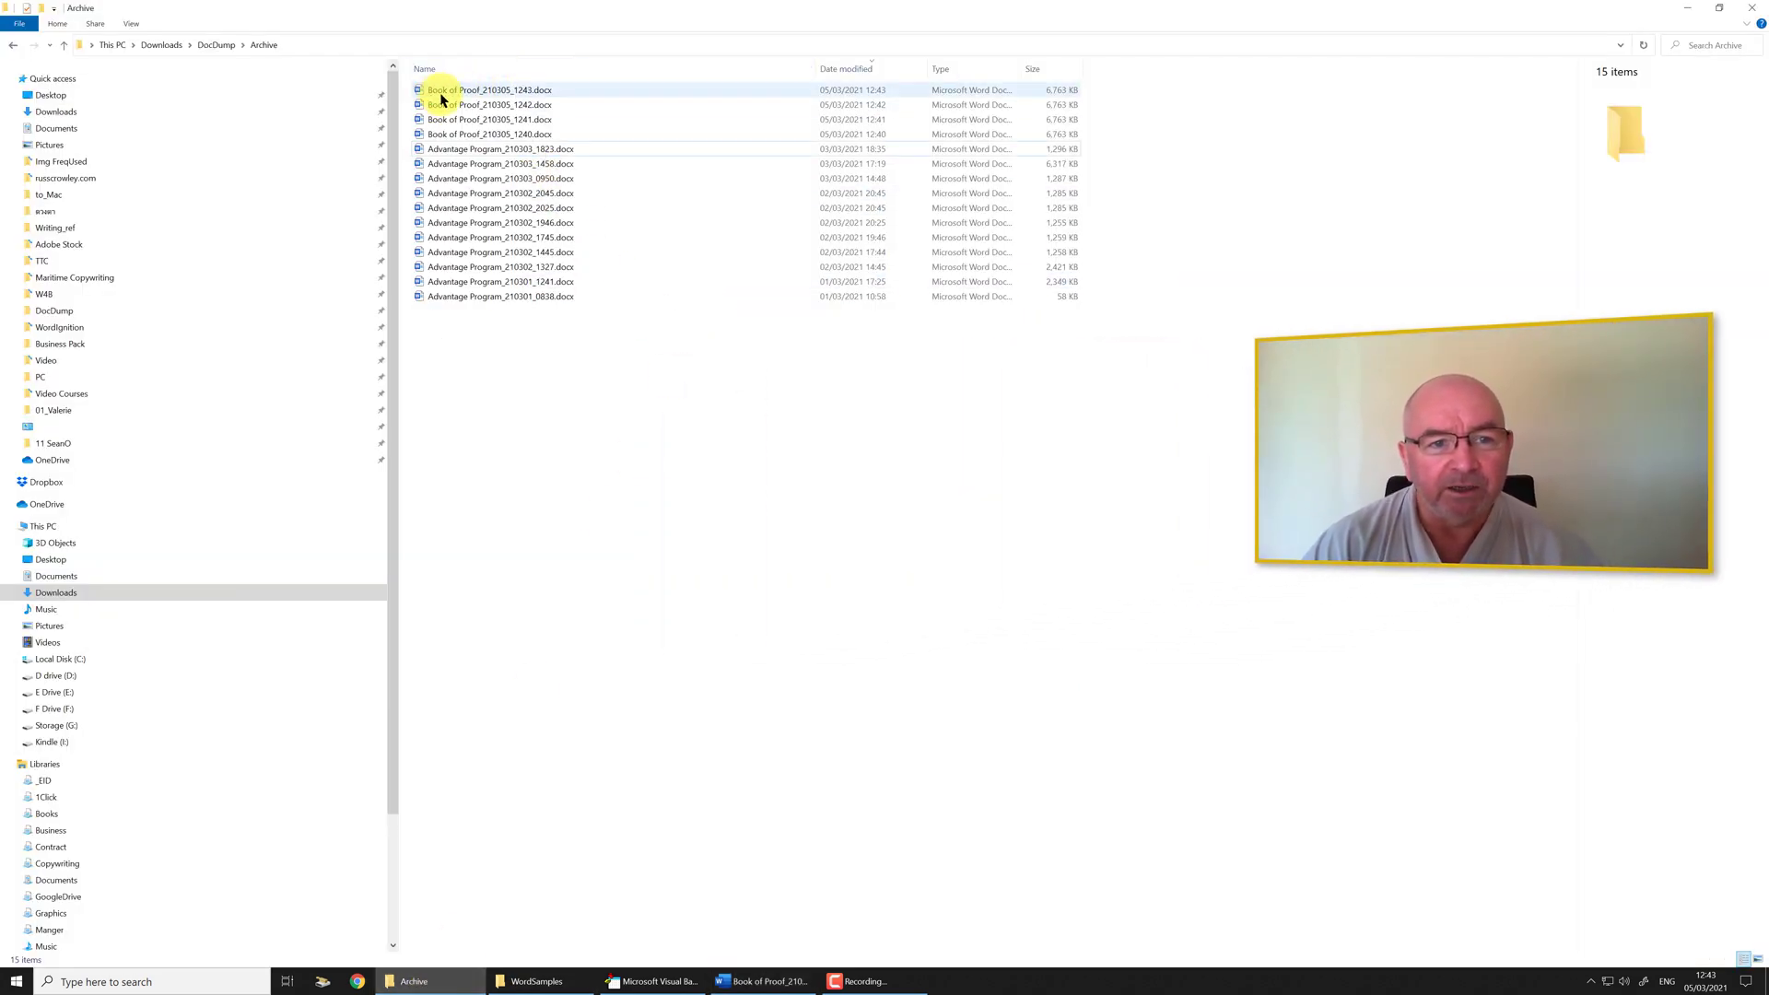
pyautogui.click(790, 969)
pyautogui.scroll(-15, 943, 213)
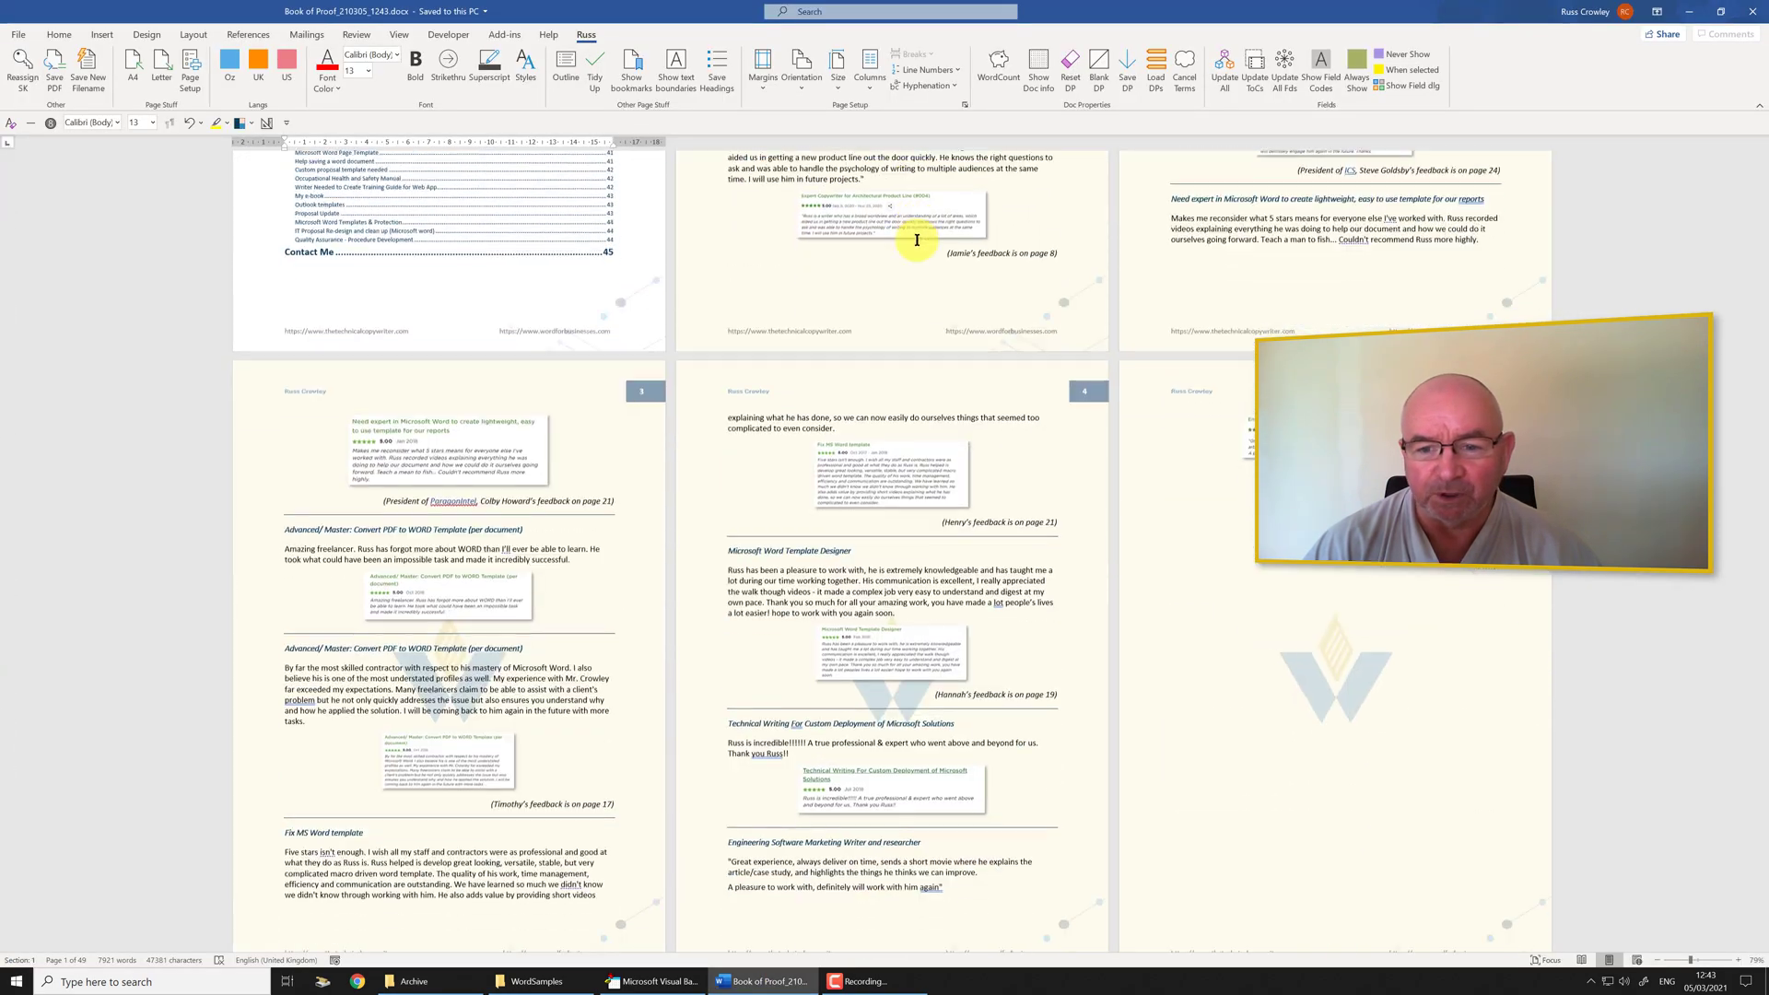
pyautogui.scroll(15, 1096, 553)
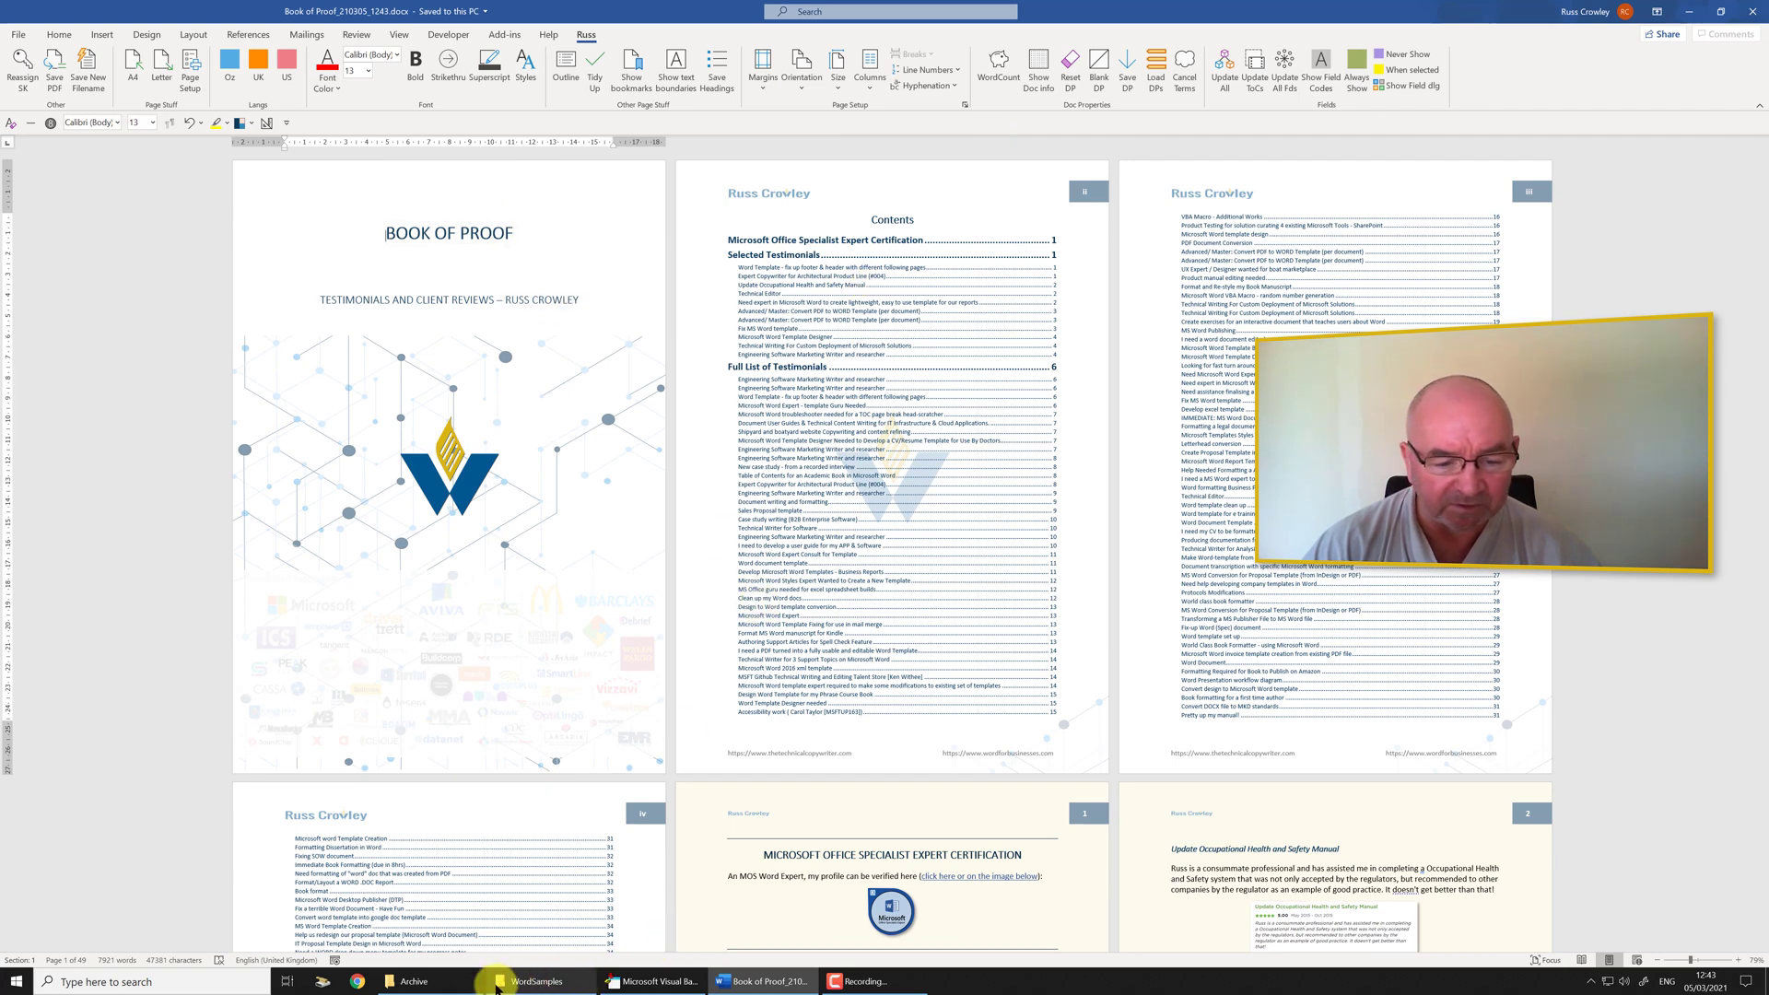
# Select the 1240 and 1241 Book of Proof copies in Archive, then return to the Word document
pyautogui.click(442, 980)
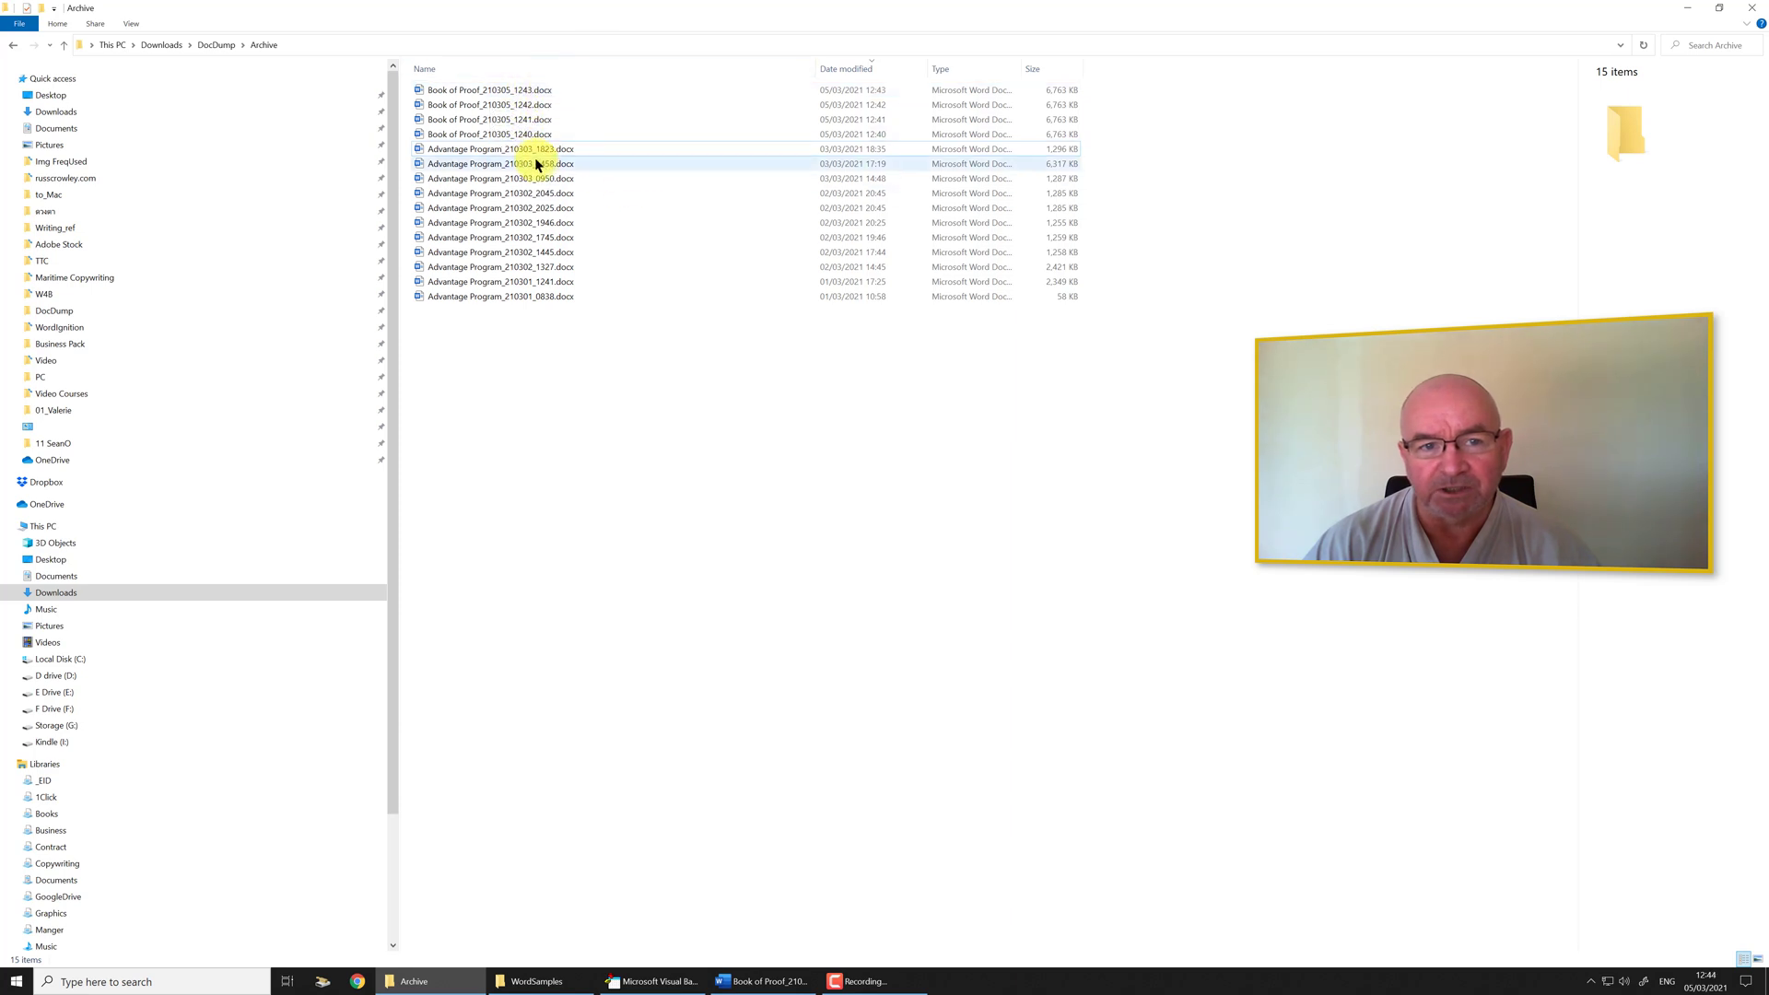
pyautogui.click(509, 134)
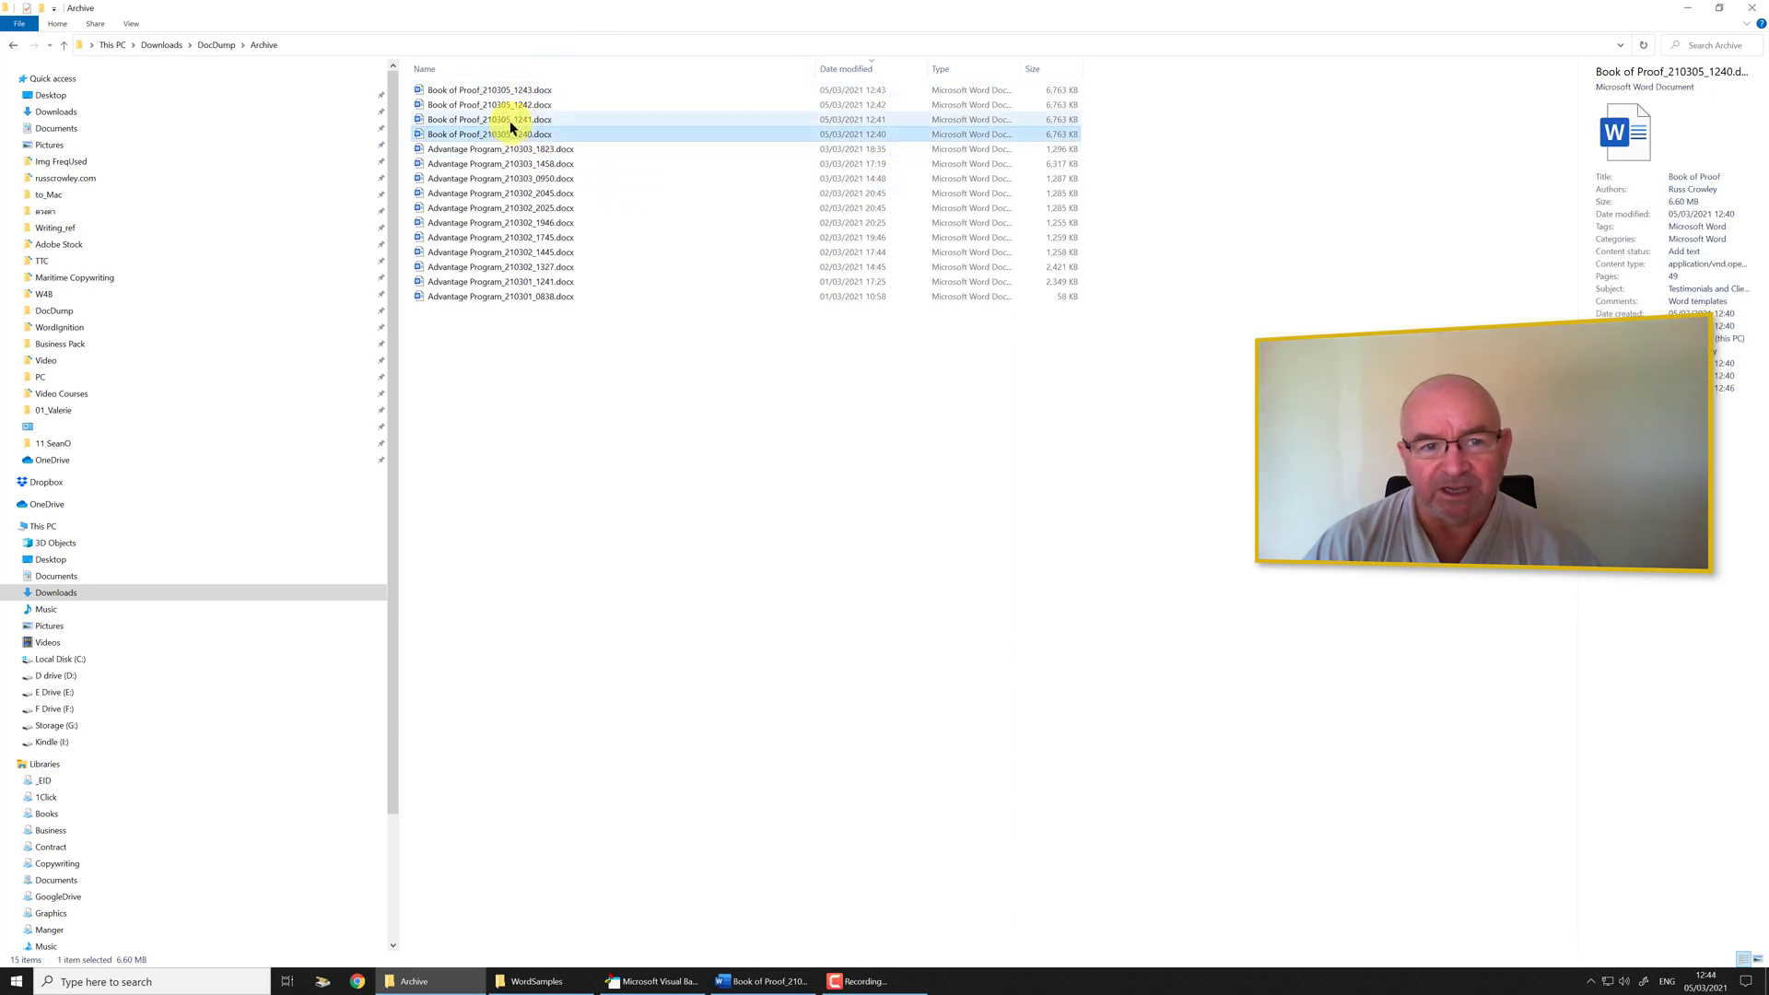
pyautogui.click(510, 119)
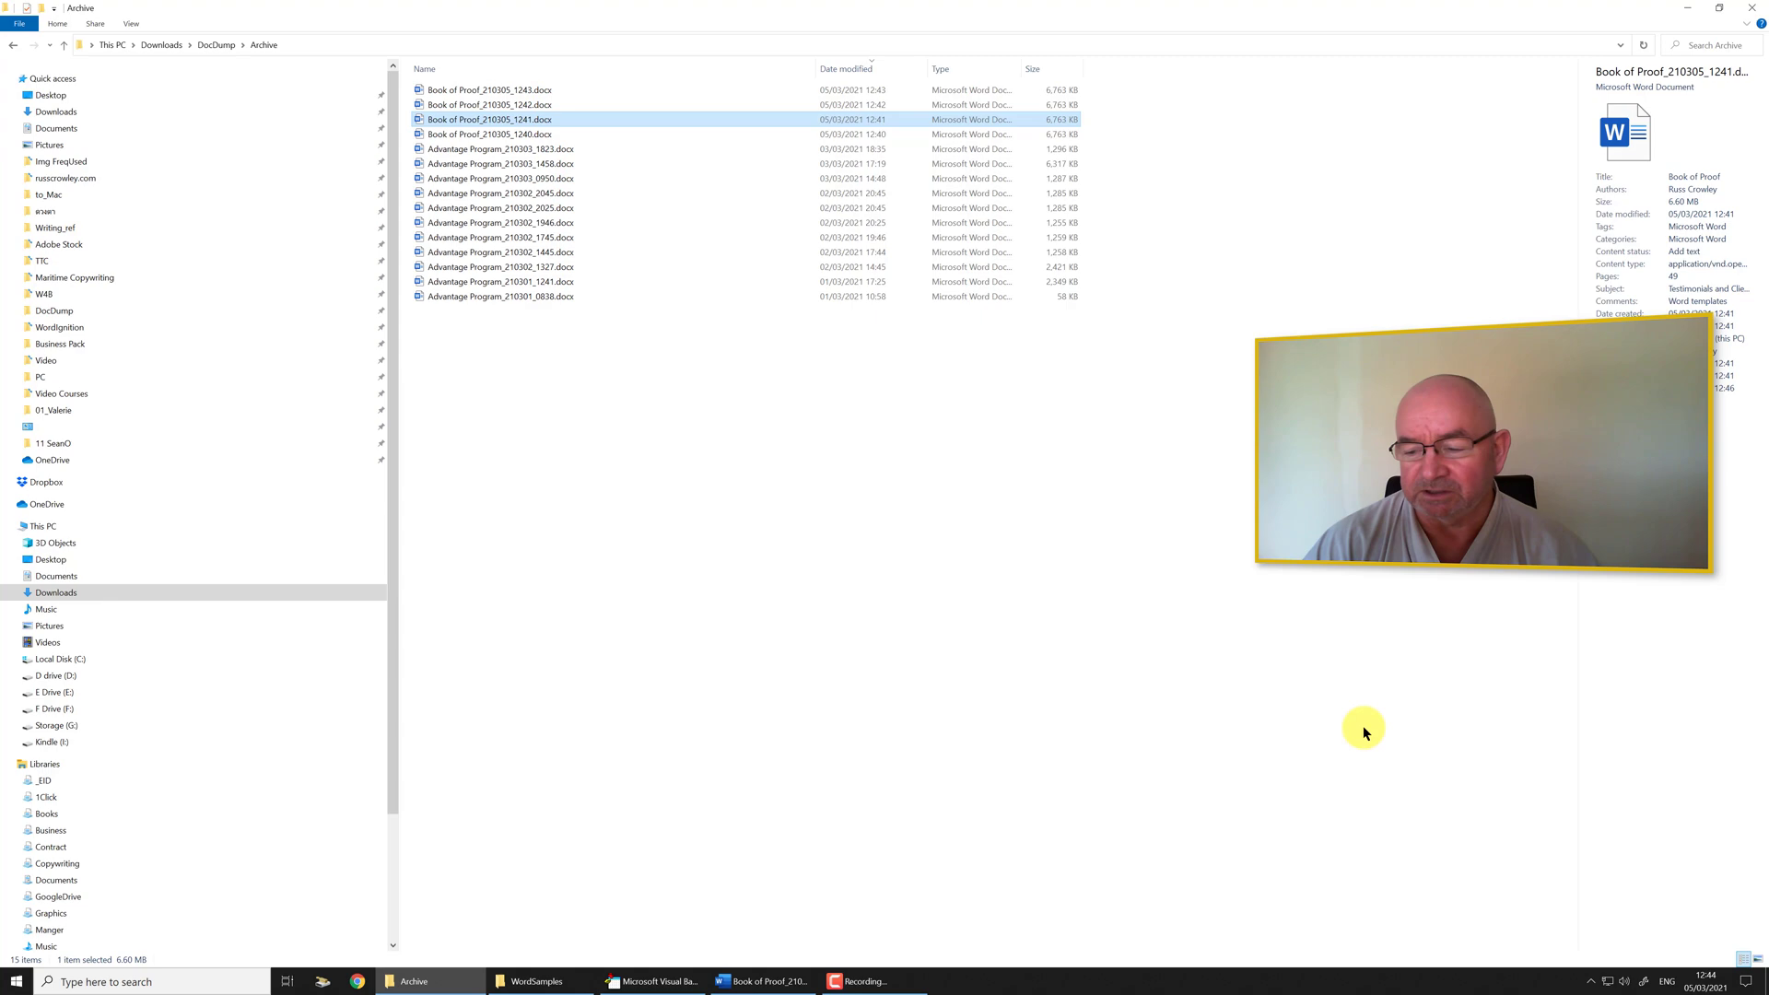
pyautogui.click(772, 982)
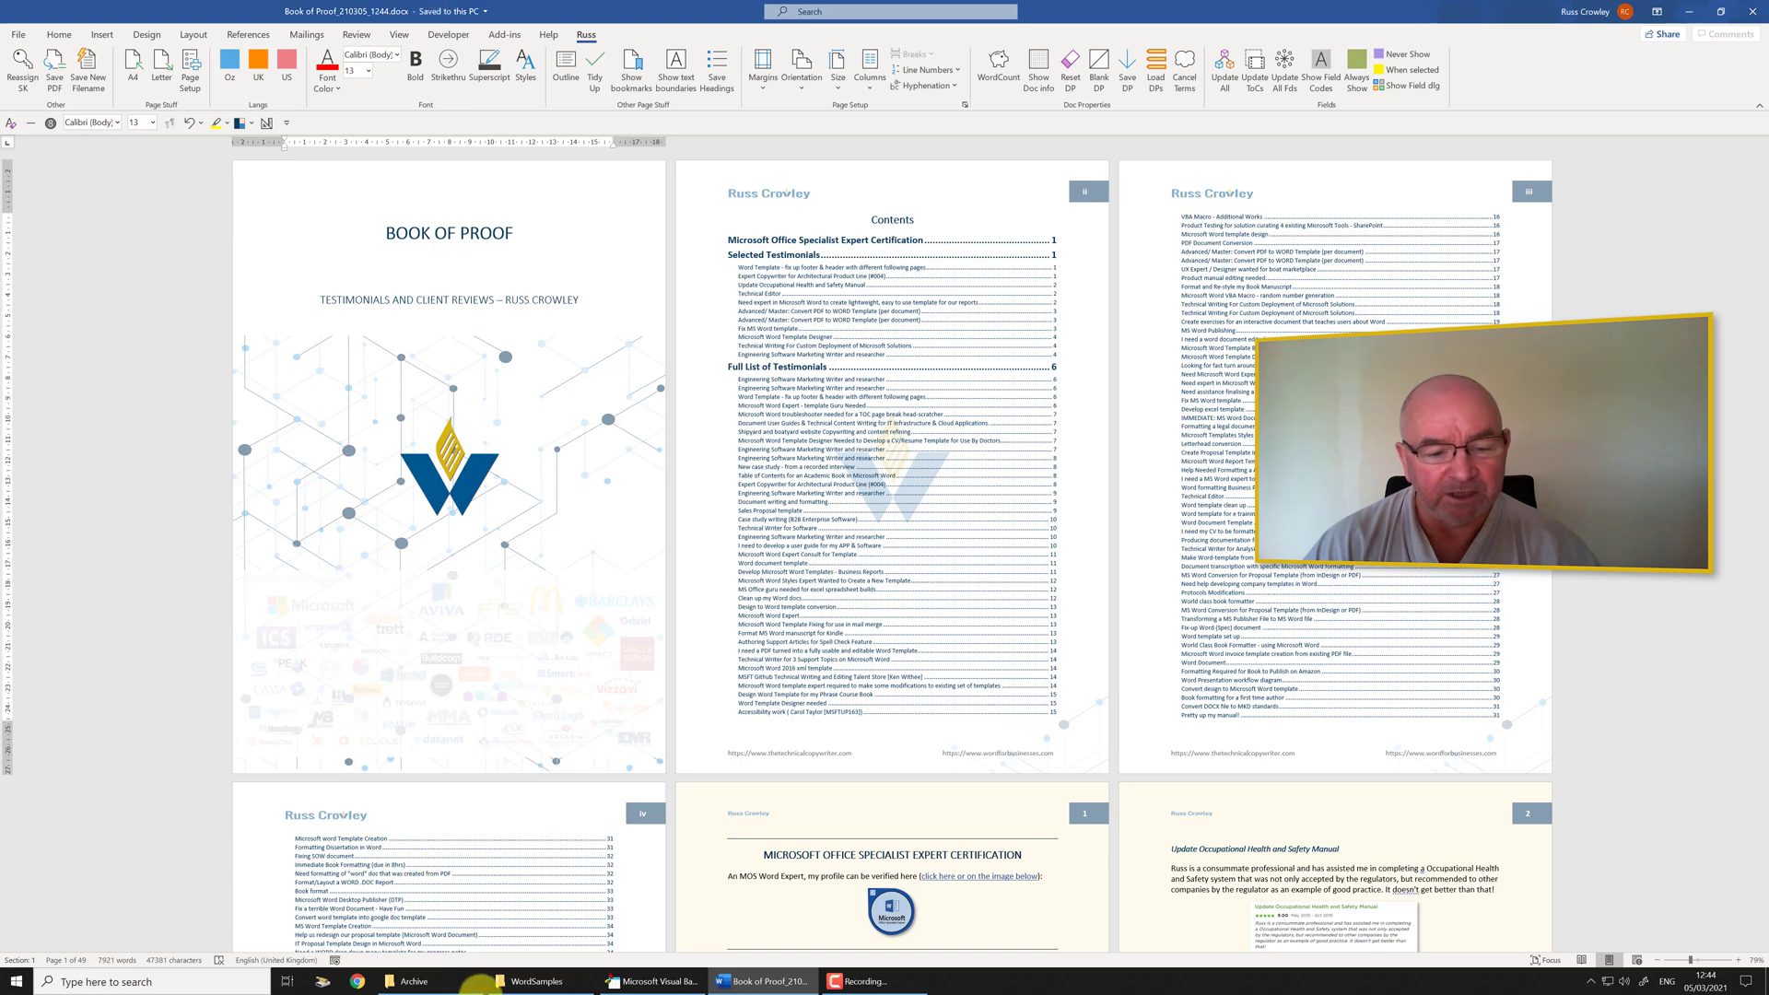
# Select the Book of Proof copies 1240 through 1243 in the Archive folder, then clear the selection
pyautogui.click(433, 980)
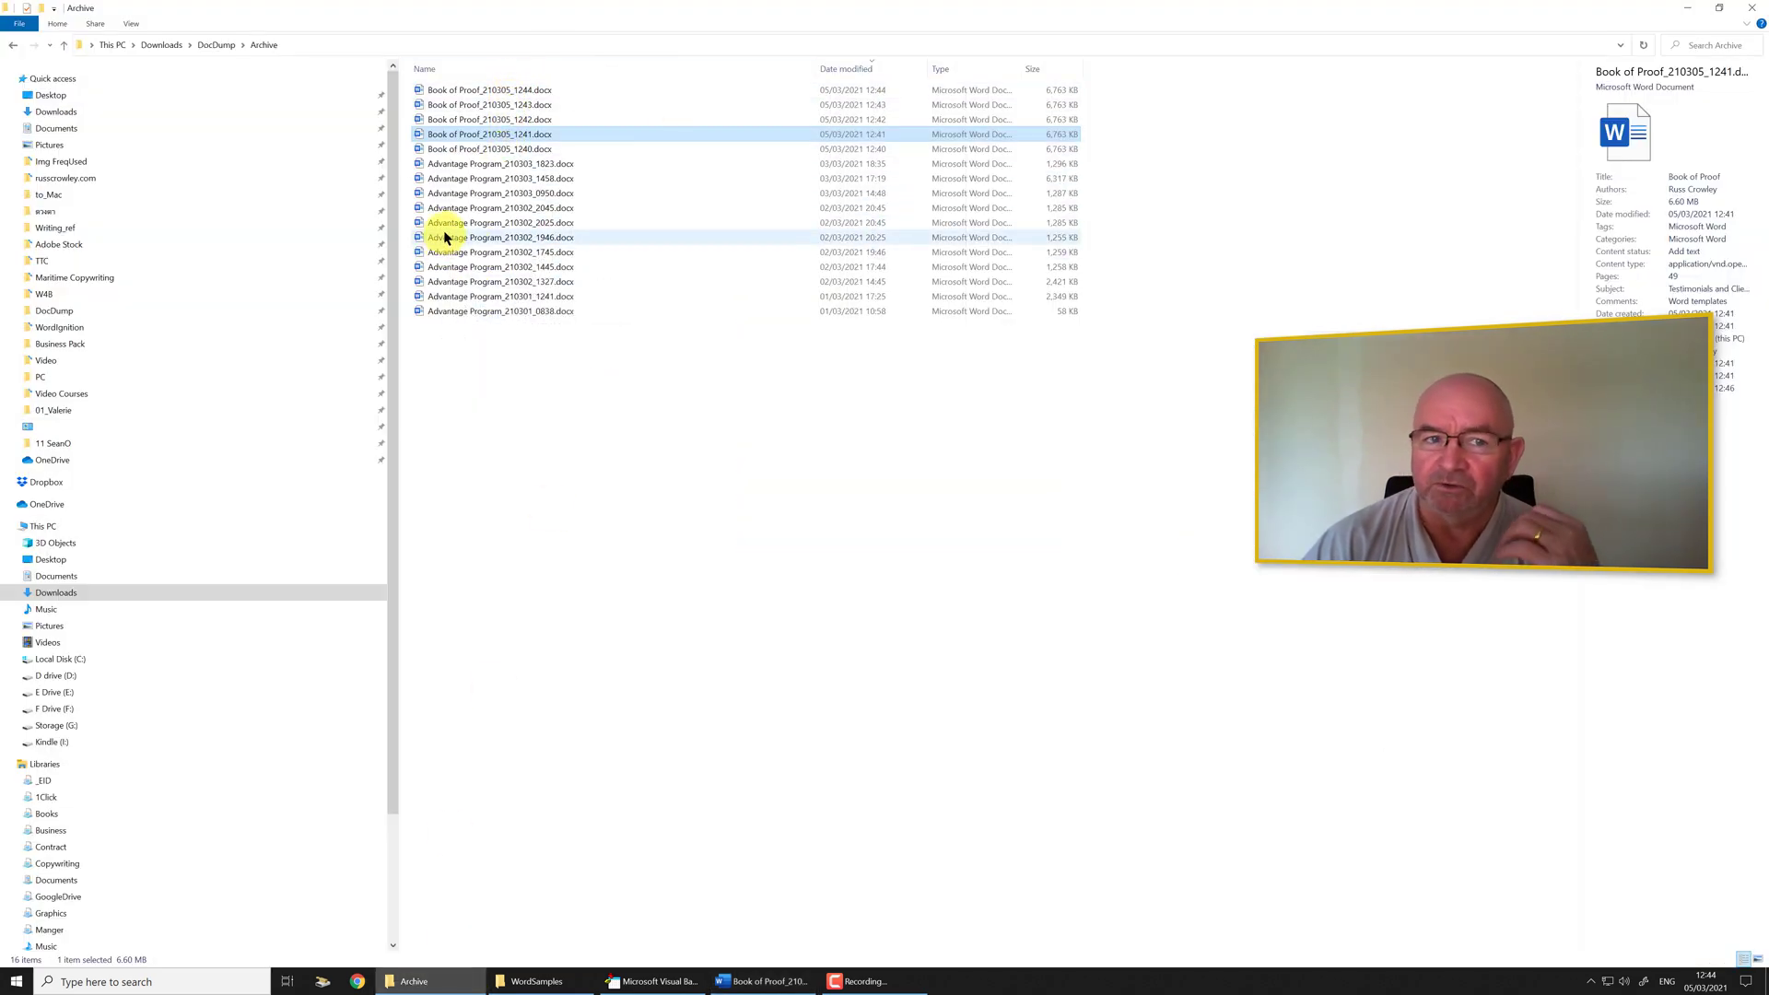
pyautogui.moveTo(444, 238)
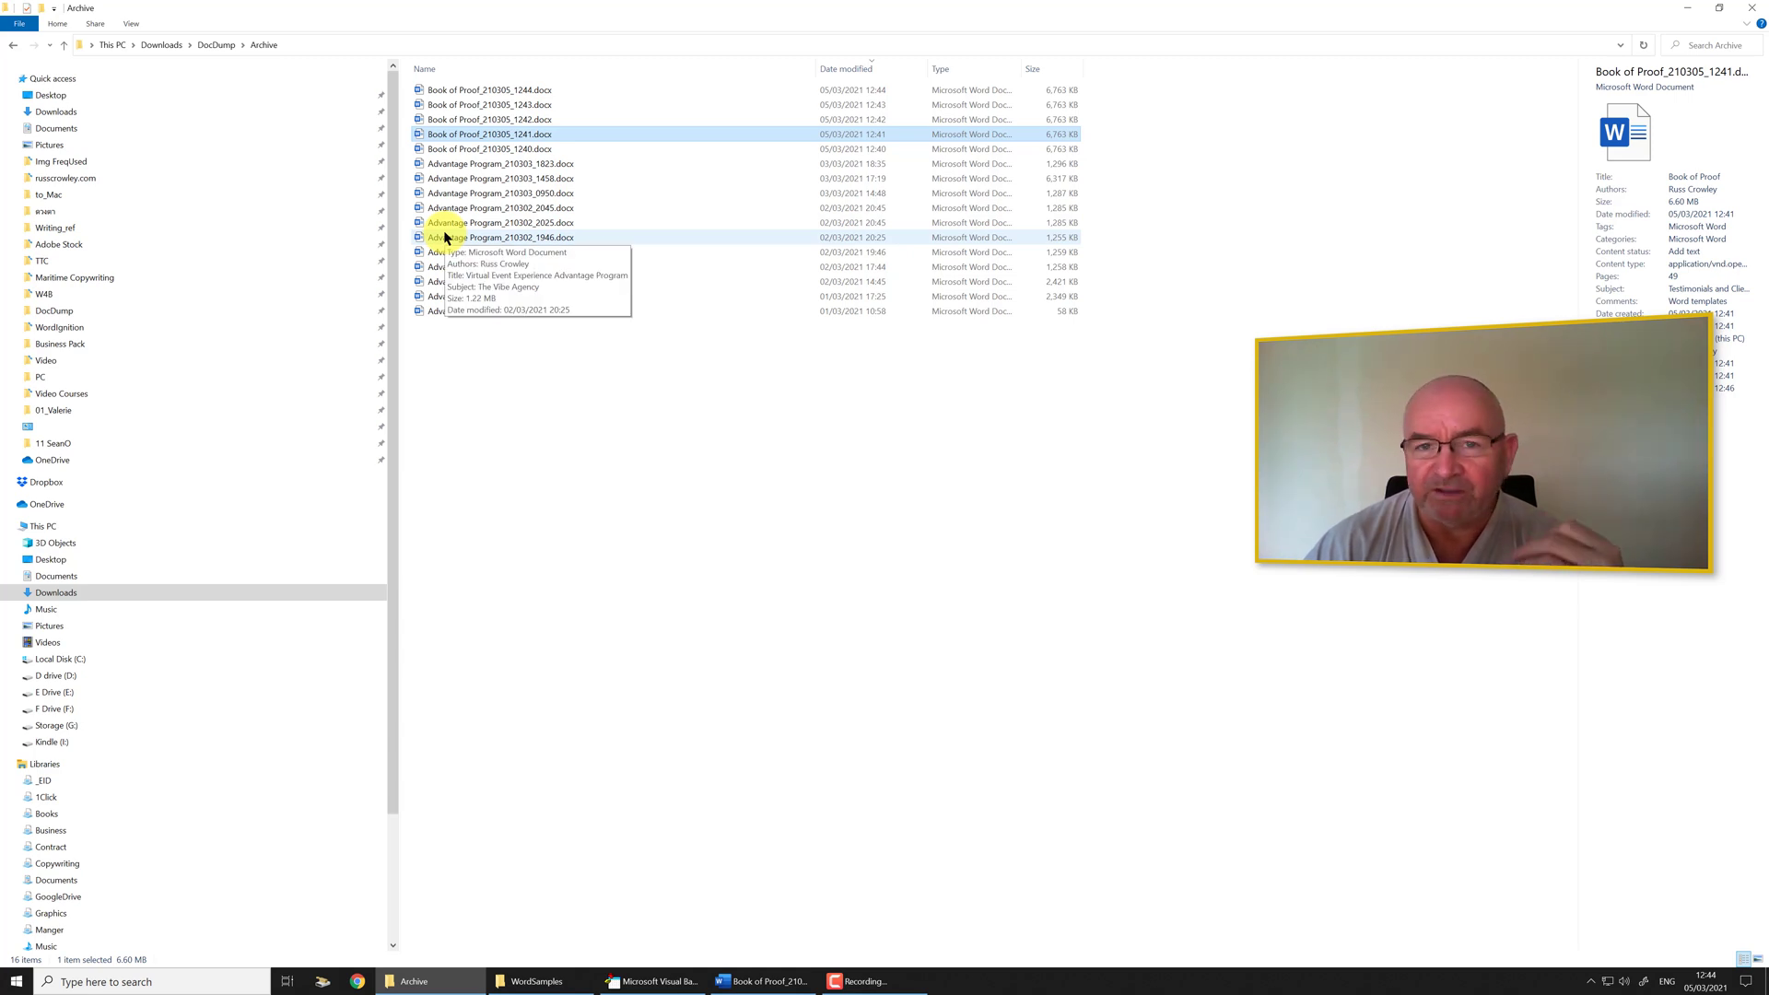
pyautogui.click(498, 149)
pyautogui.keyDown('shift'); pyautogui.click(501, 105); pyautogui.keyUp('shift')
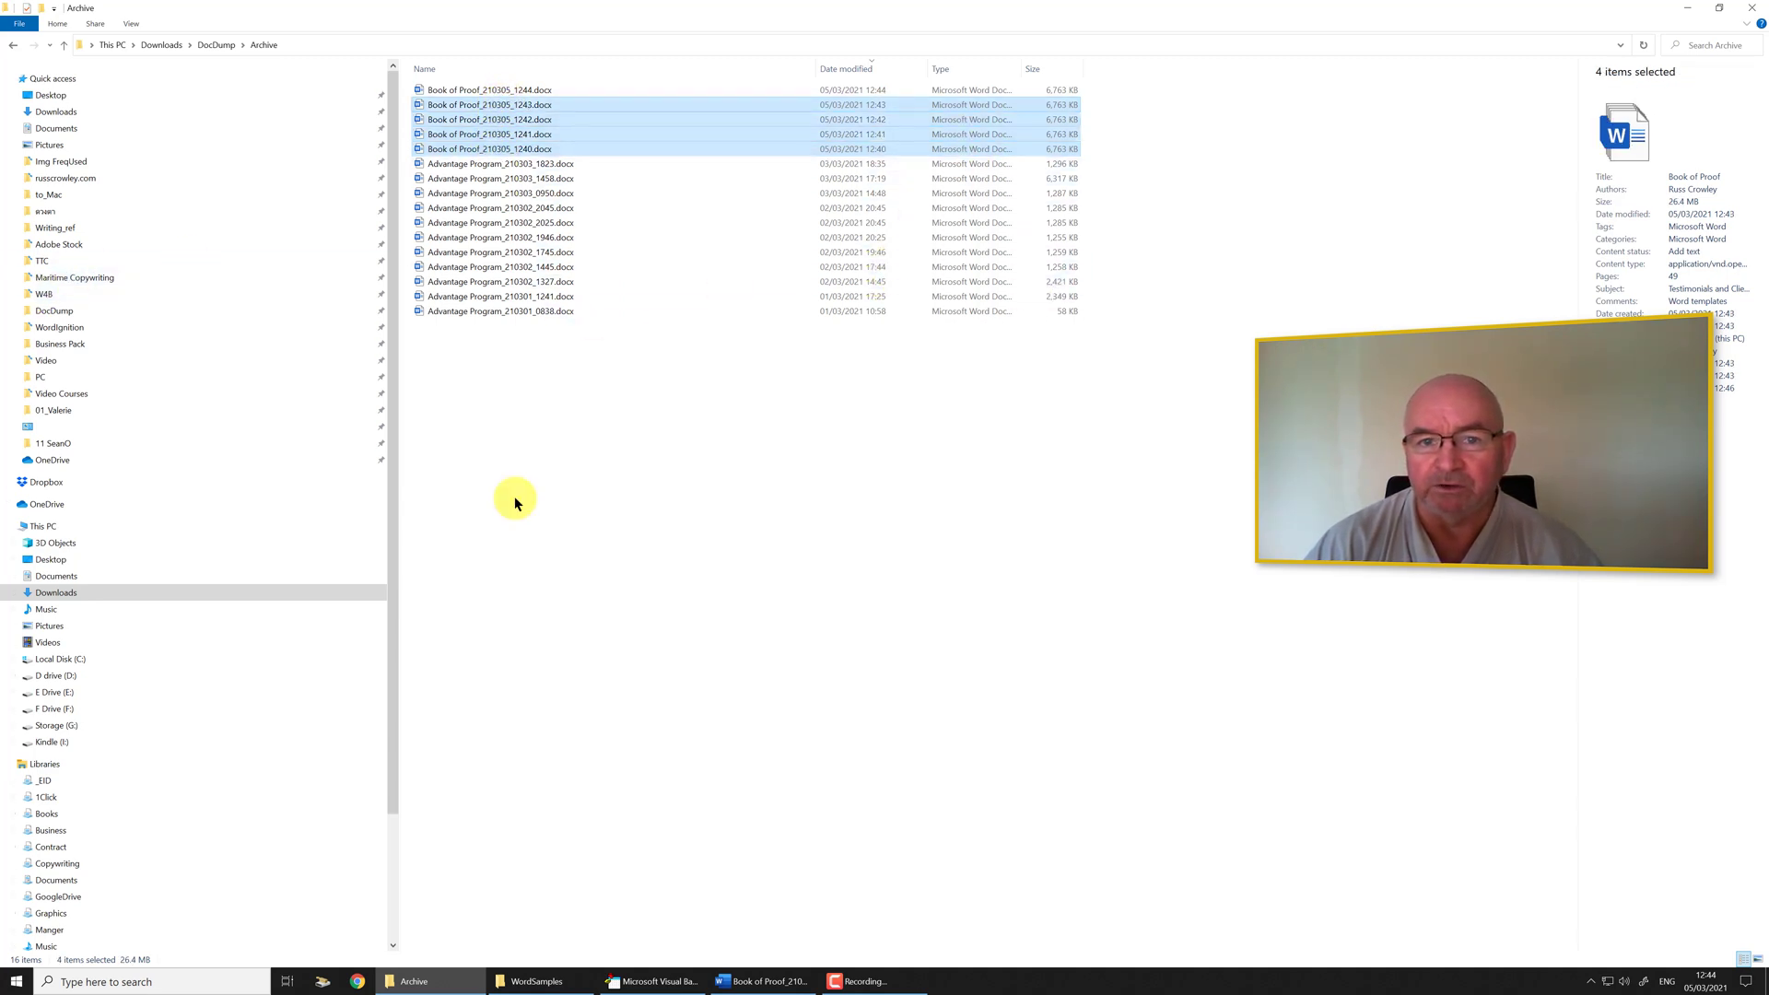
pyautogui.click(502, 374)
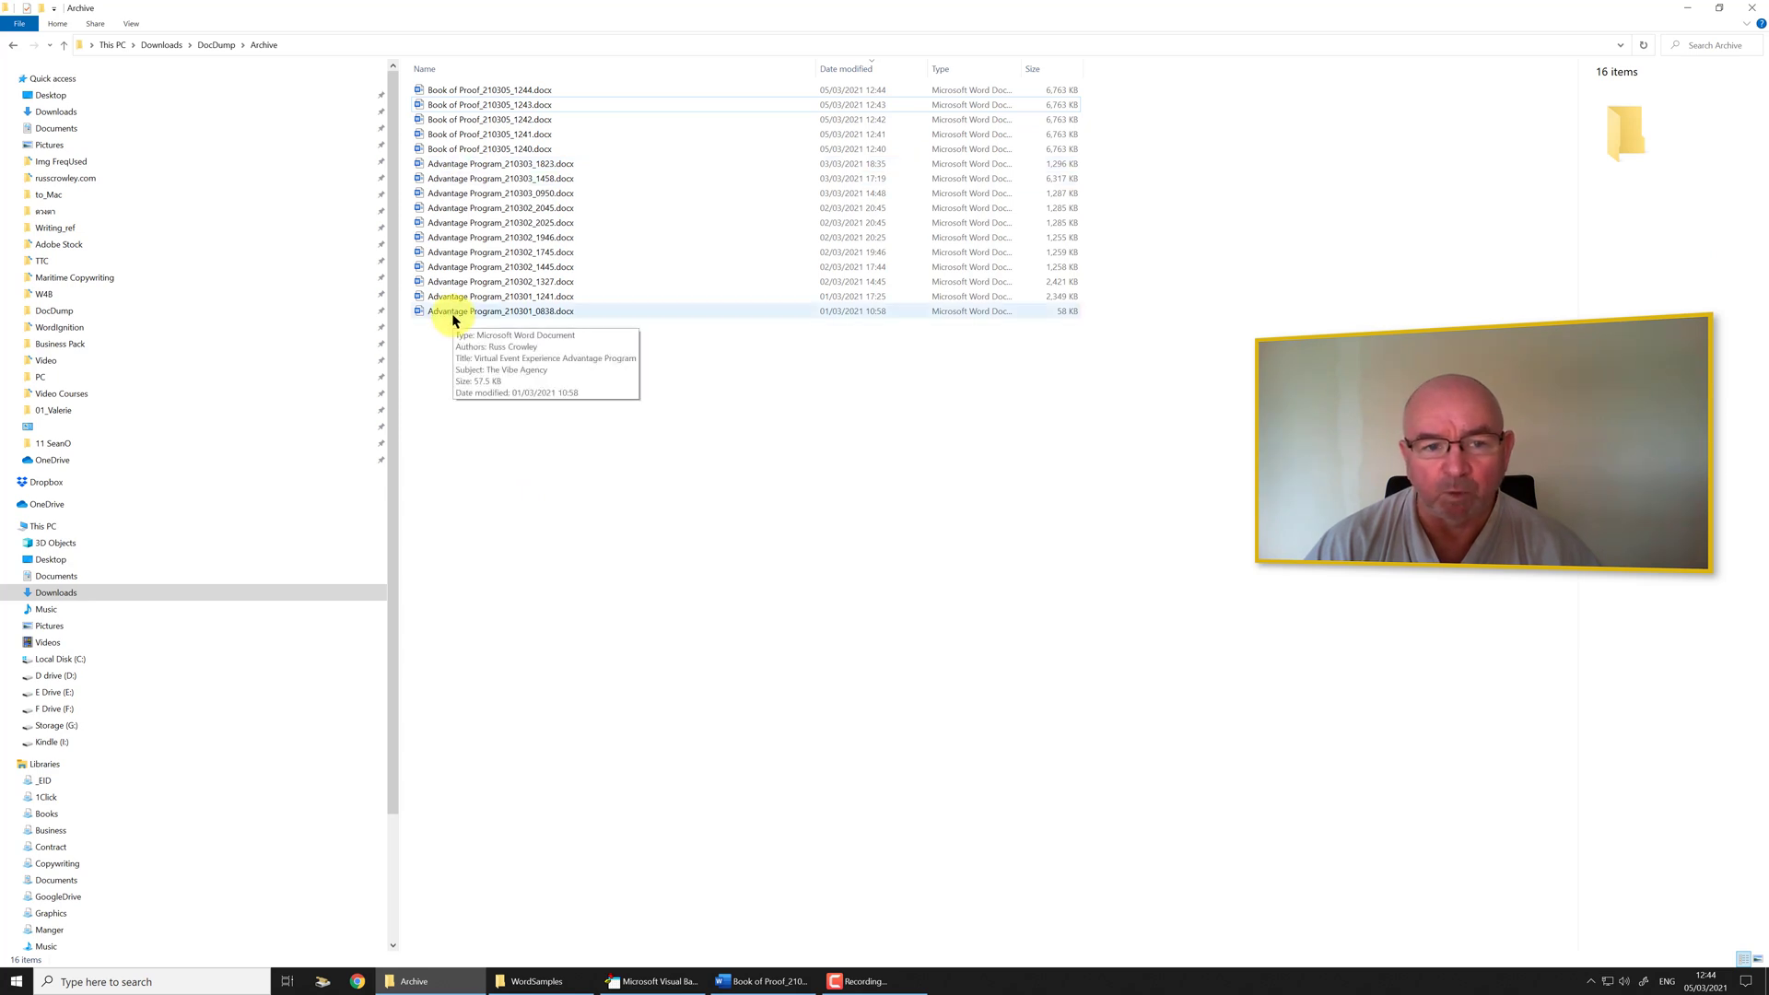
# Select the Advantage Program files: 1241, then the six files 2045 through 1327, then 0950, then clear the selection
pyautogui.click(526, 298)
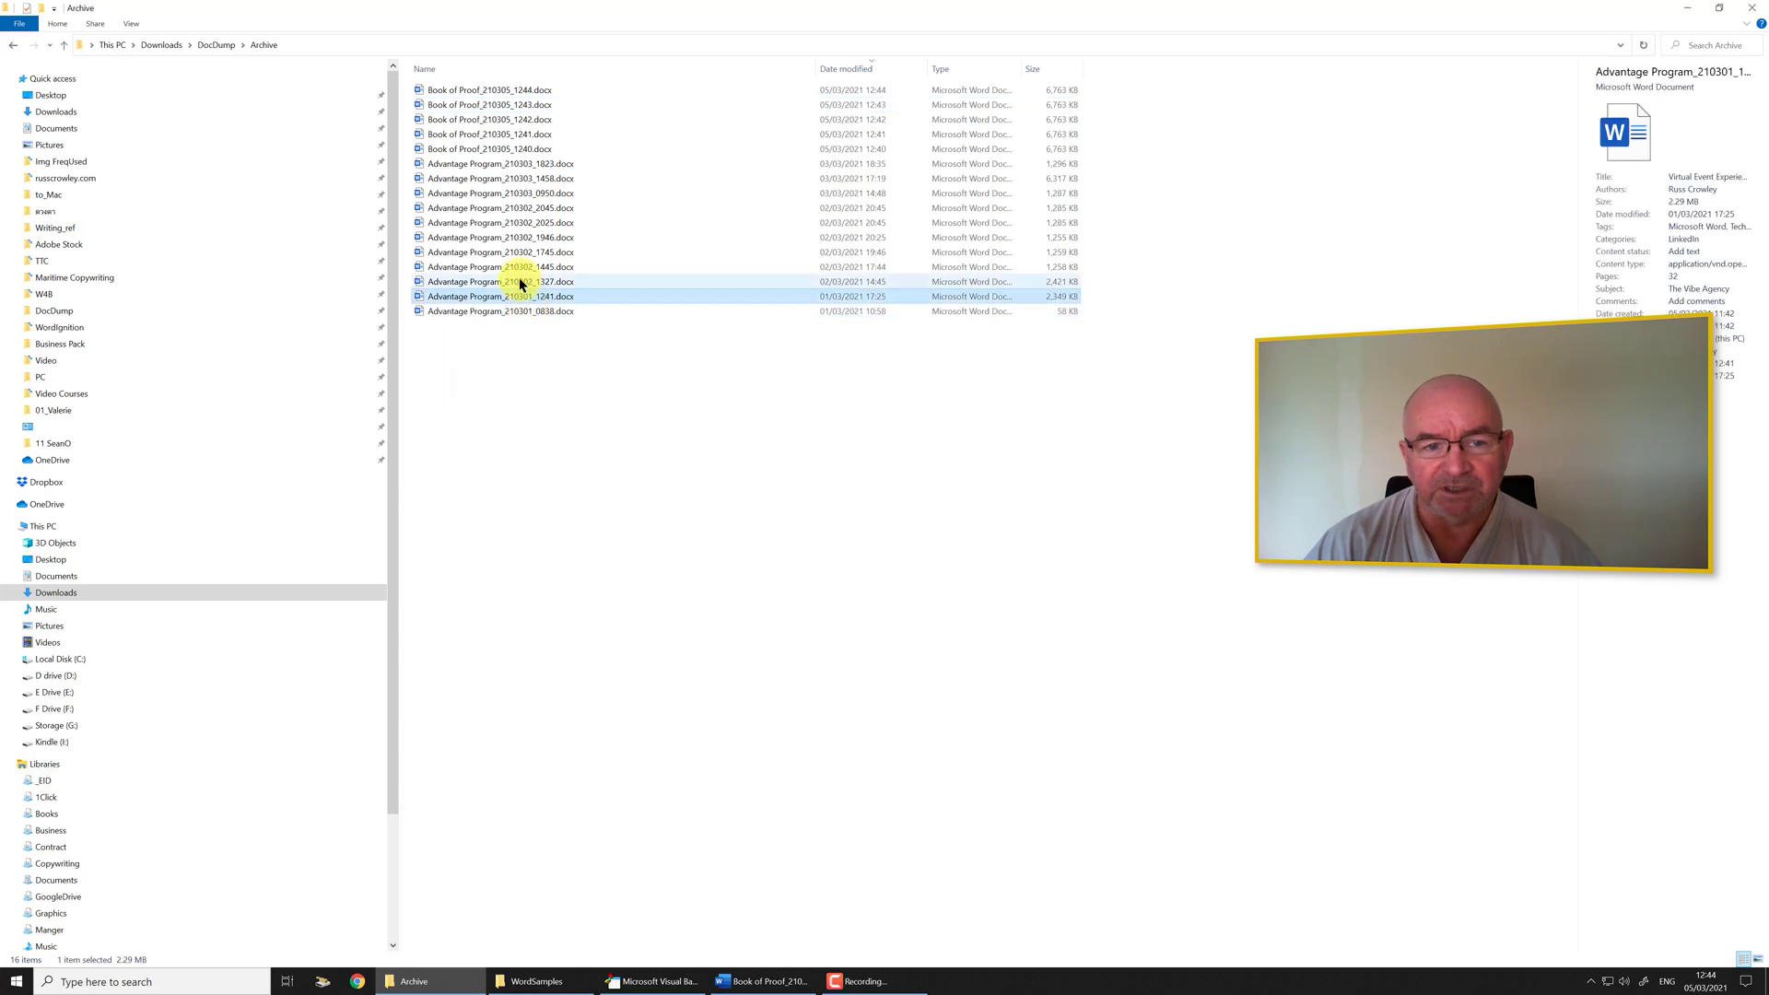
pyautogui.click(520, 284)
pyautogui.keyDown('shift'); pyautogui.click(530, 210); pyautogui.keyUp('shift')
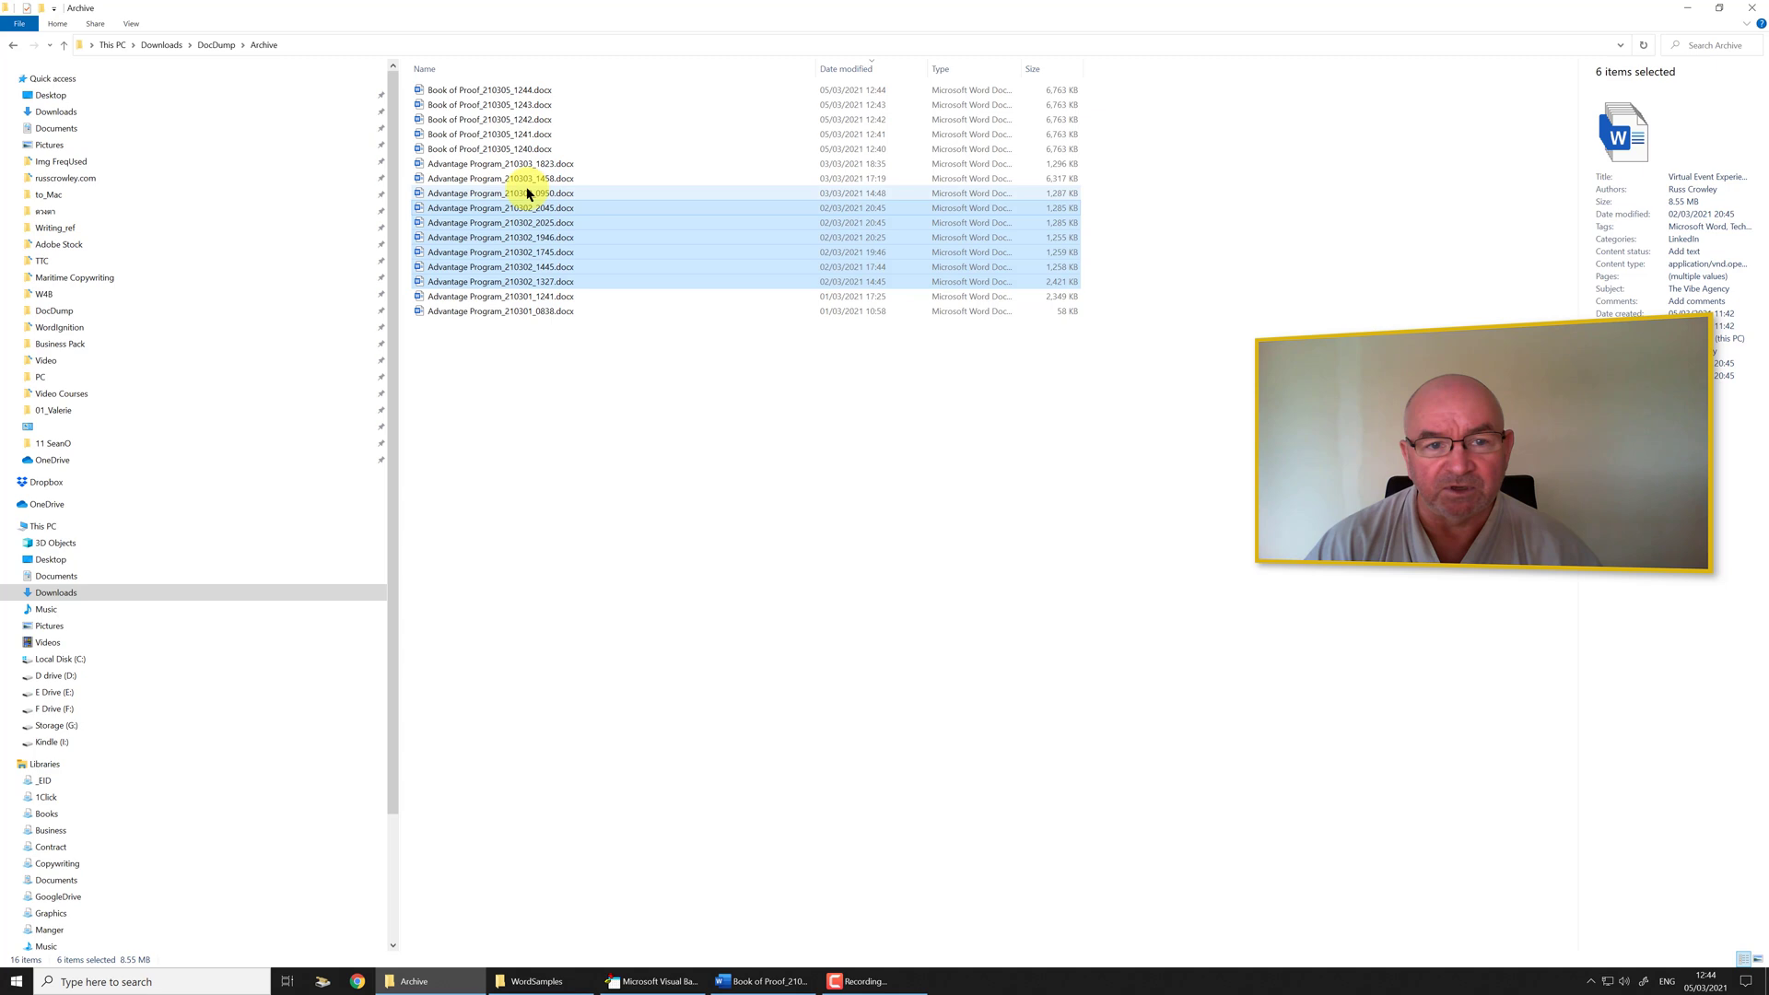
pyautogui.click(516, 195)
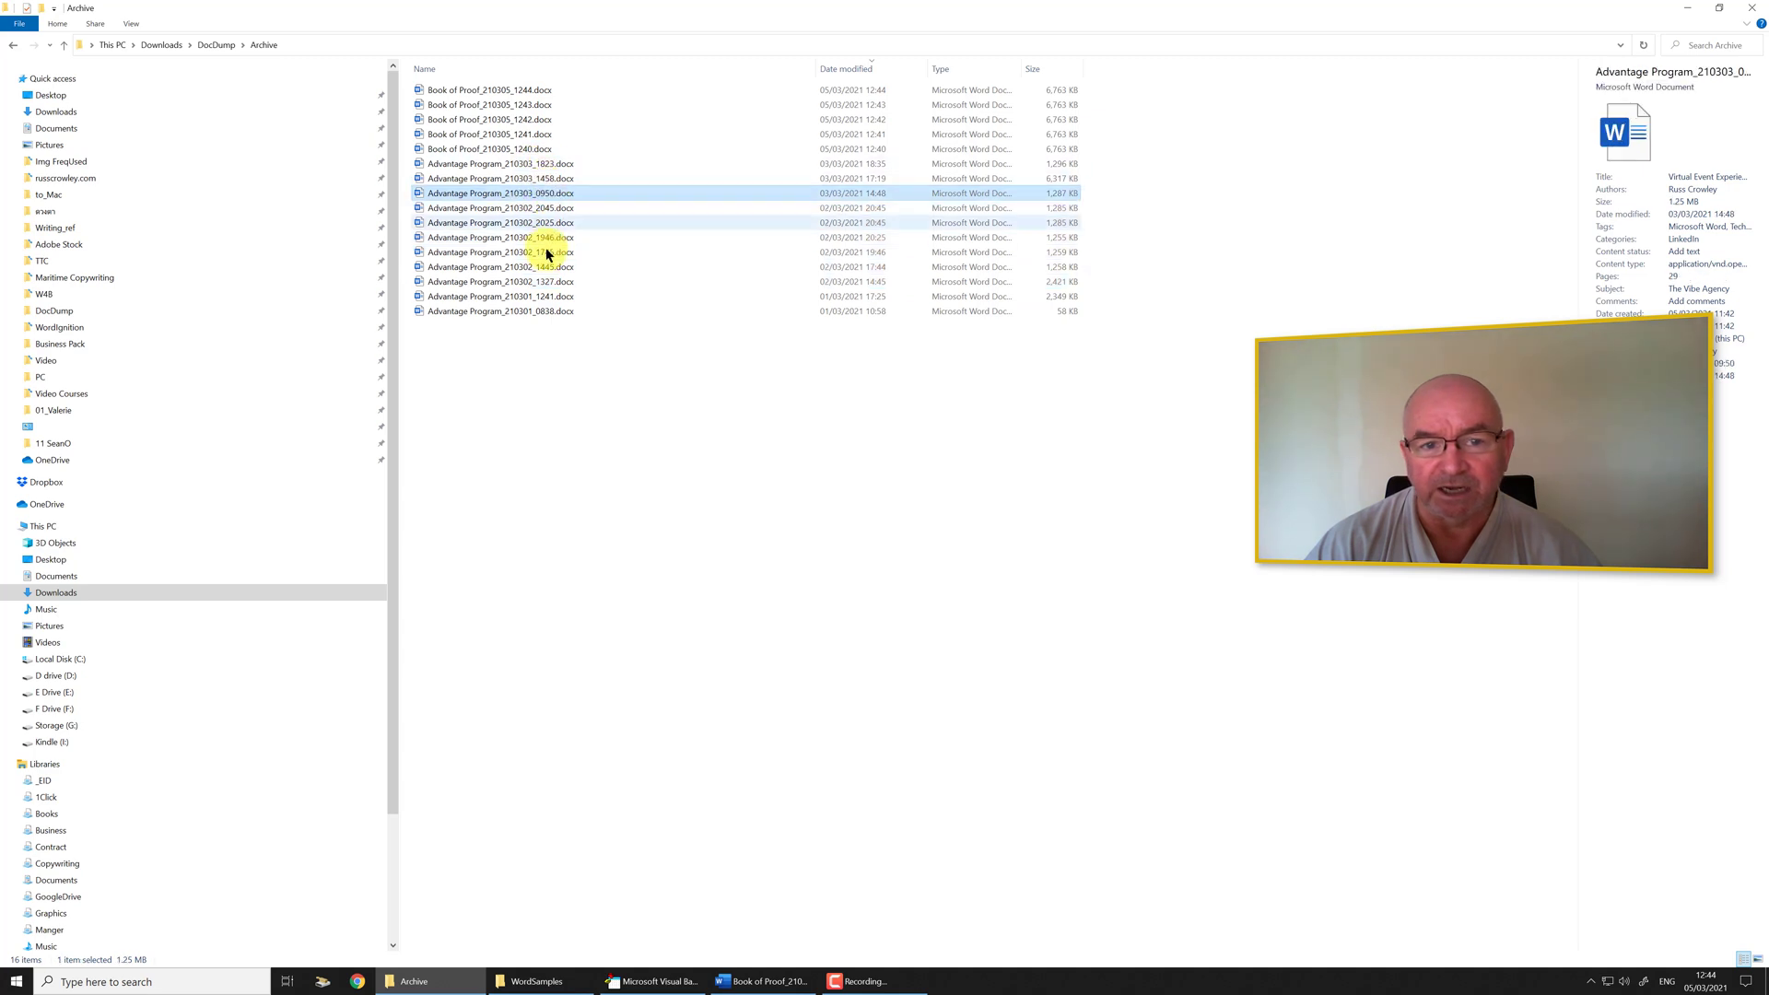
pyautogui.click(553, 343)
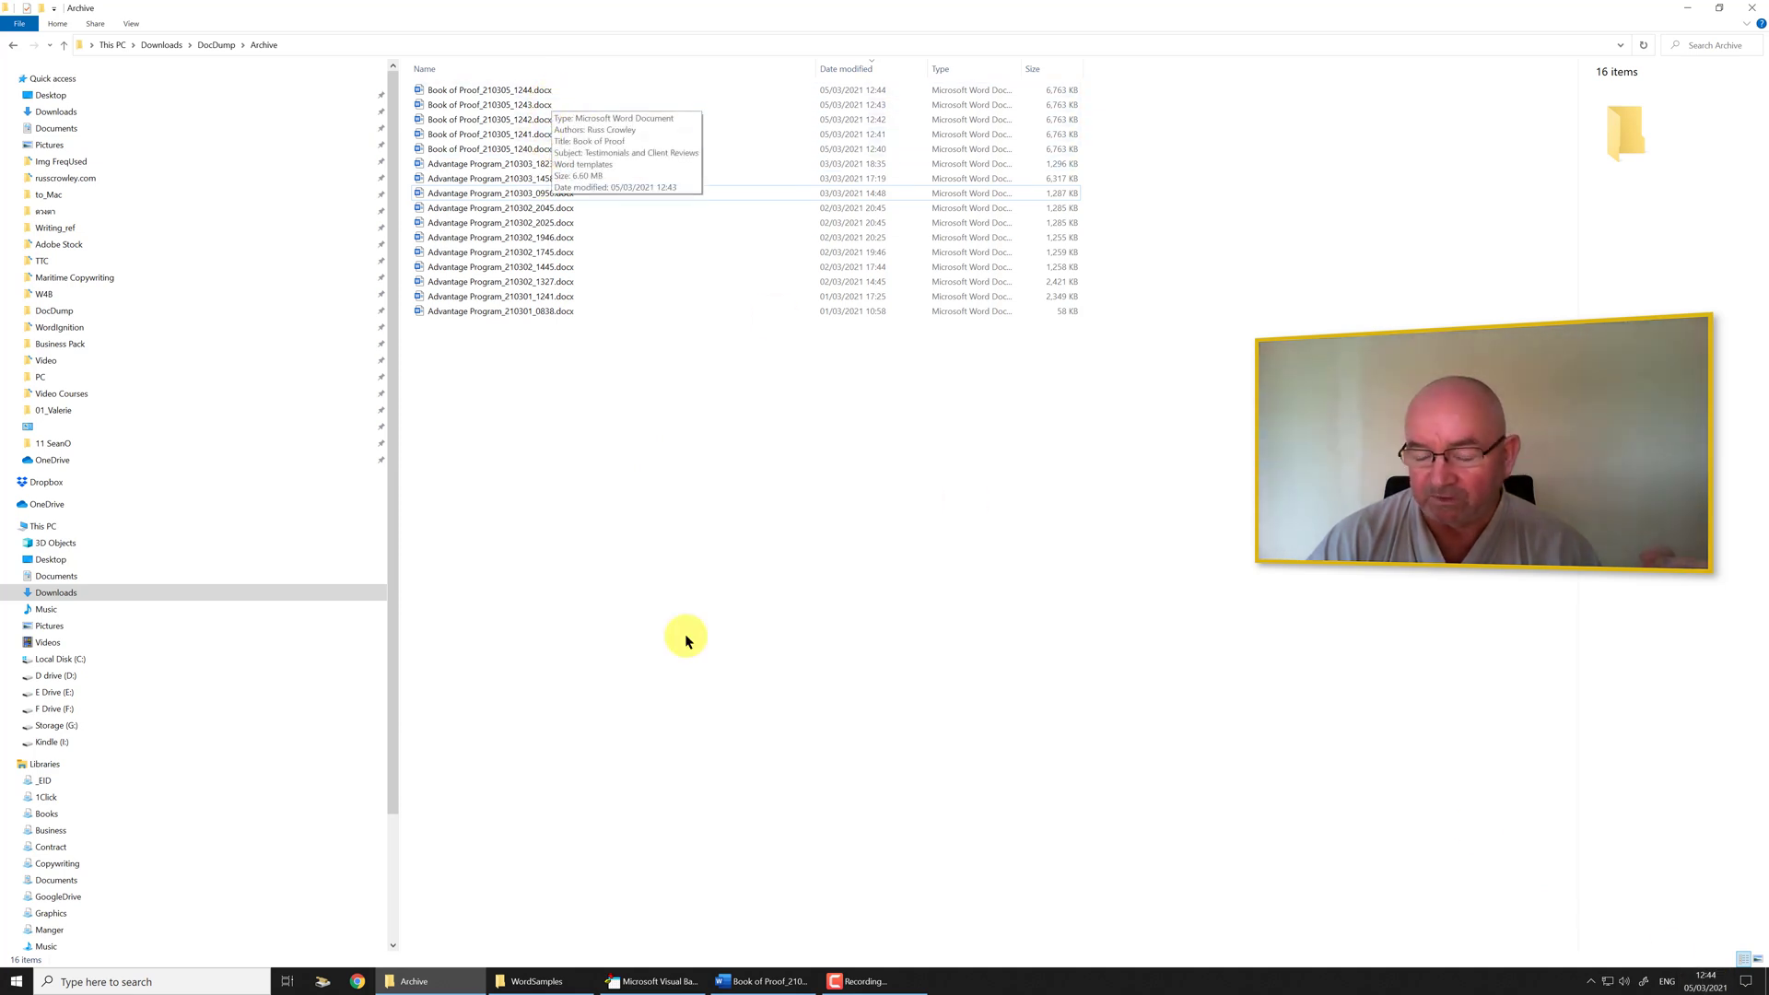
# Save a new timestamped copy, Book of Proof_210305_1245.docx, with the Russ tab's Save New Filename button
pyautogui.click(769, 981)
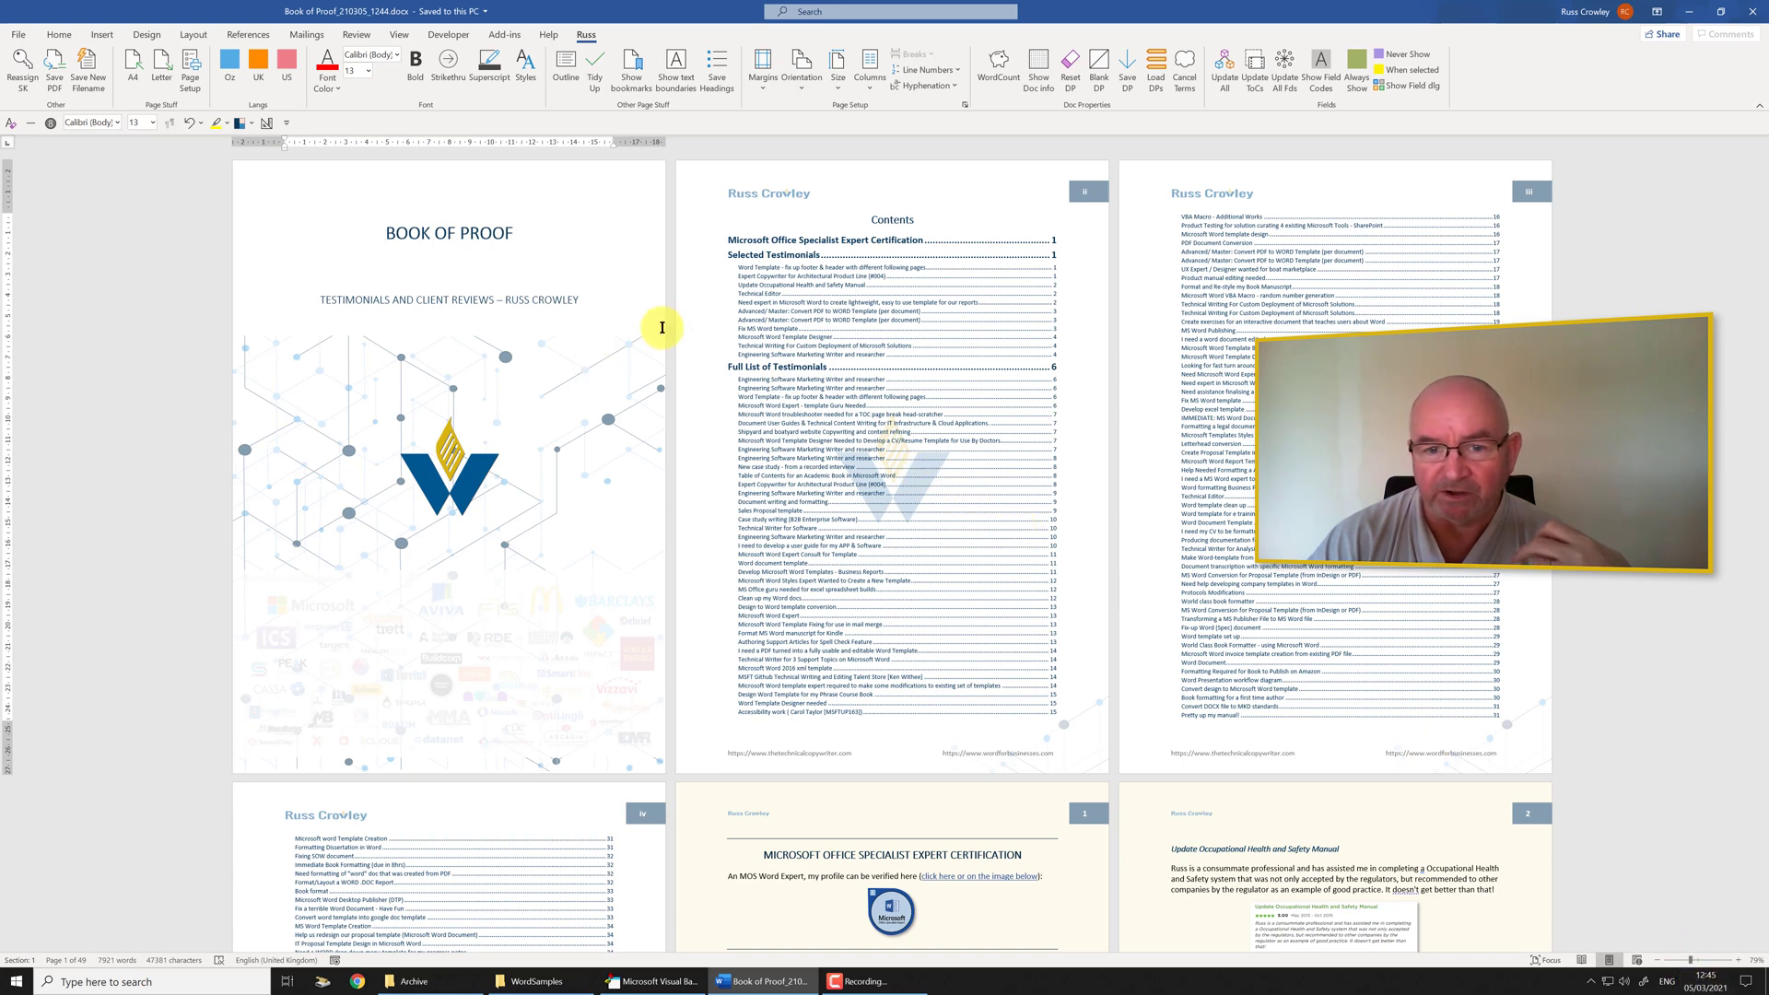
pyautogui.click(798, 350)
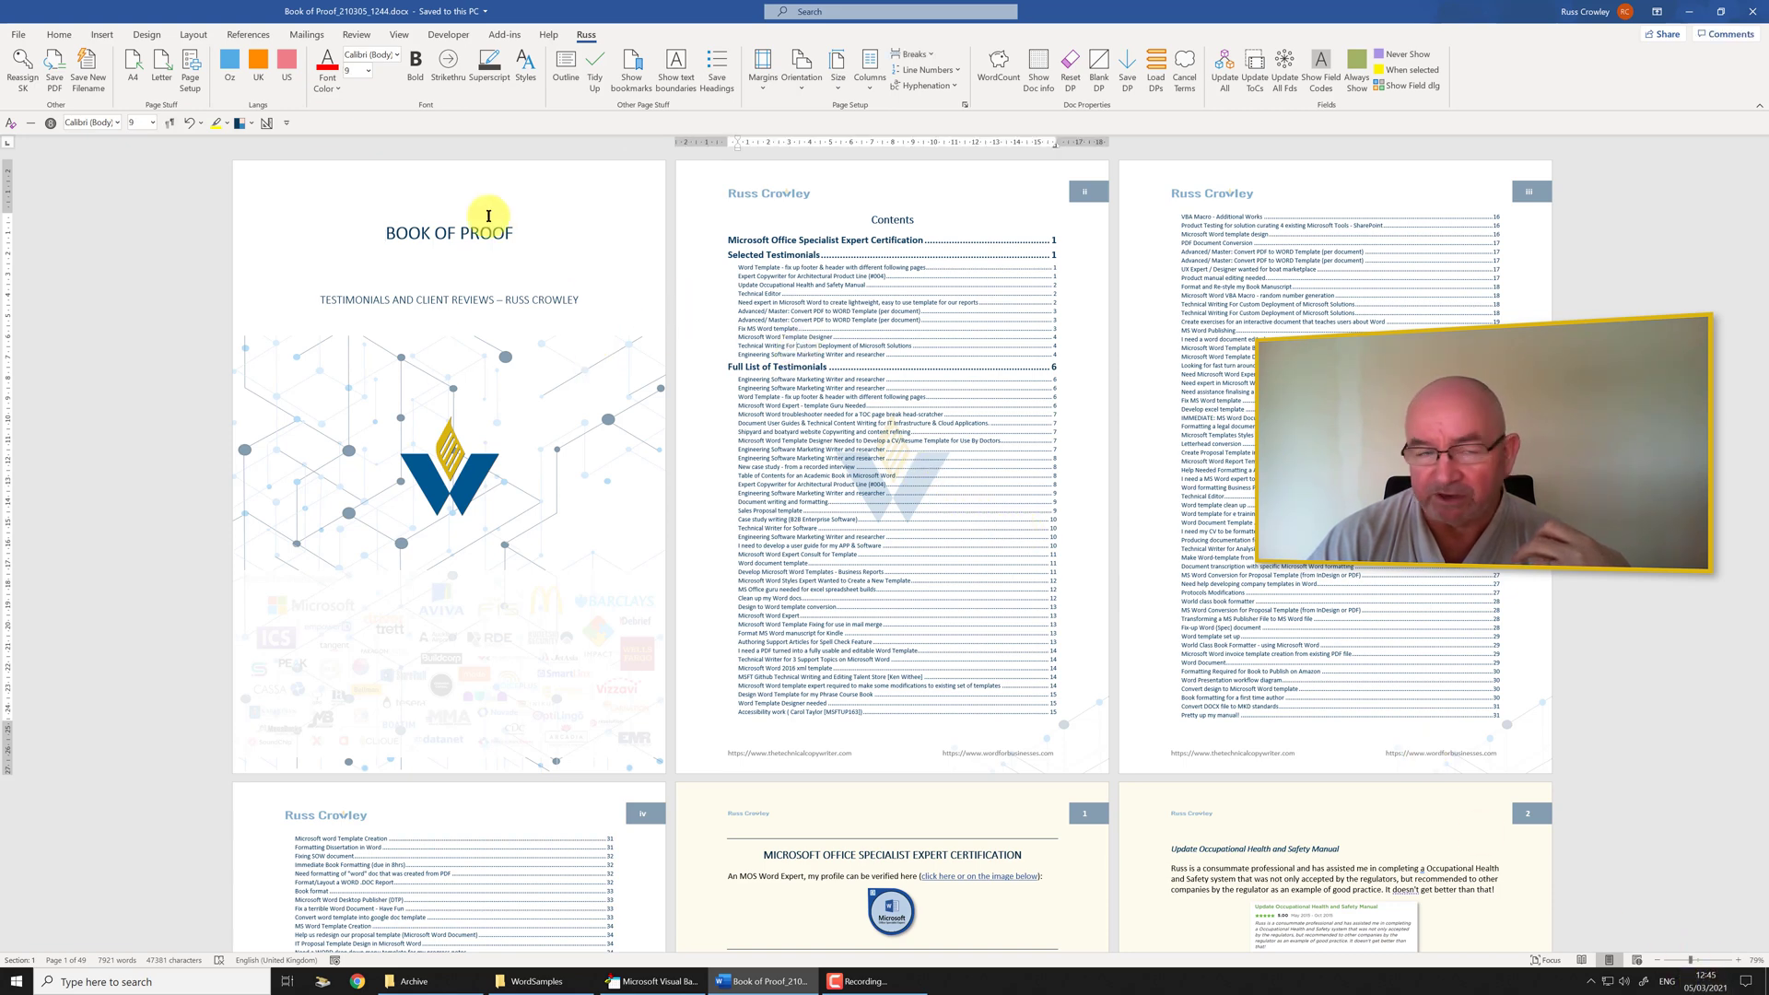
pyautogui.click(91, 70)
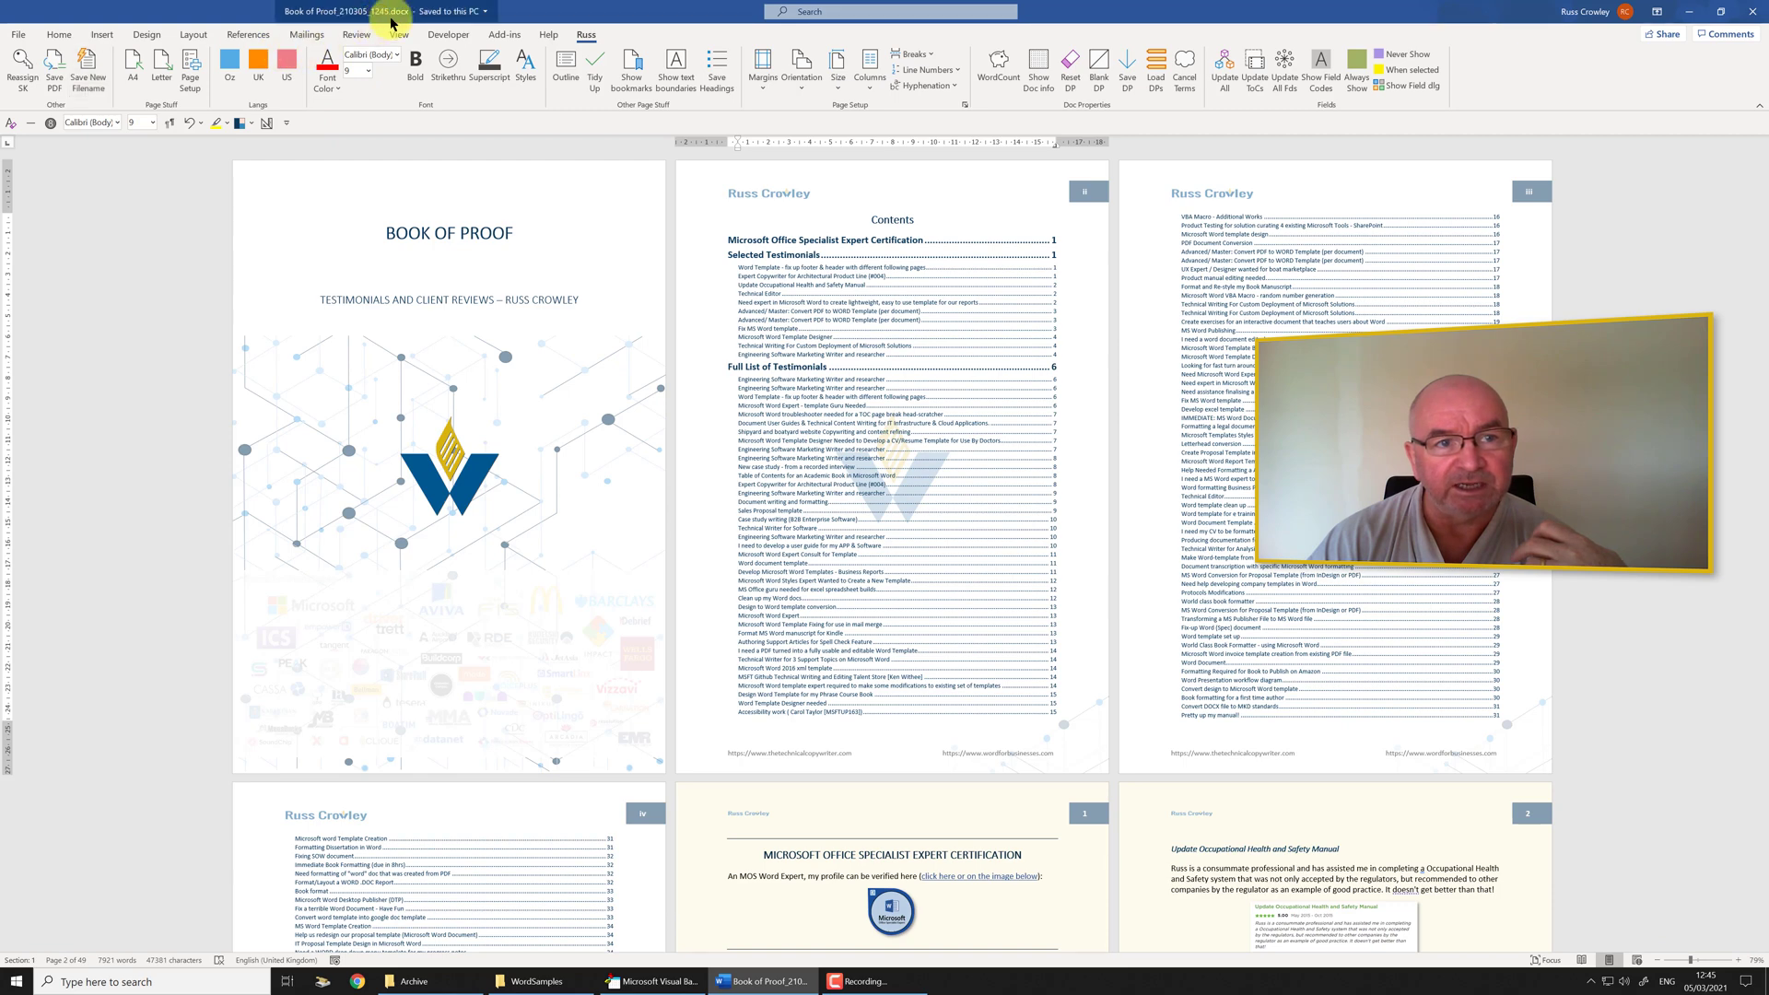
# Confirm Book of Proof_210305_1245.docx appears in the Archive folder, then go back to Word
pyautogui.click(442, 979)
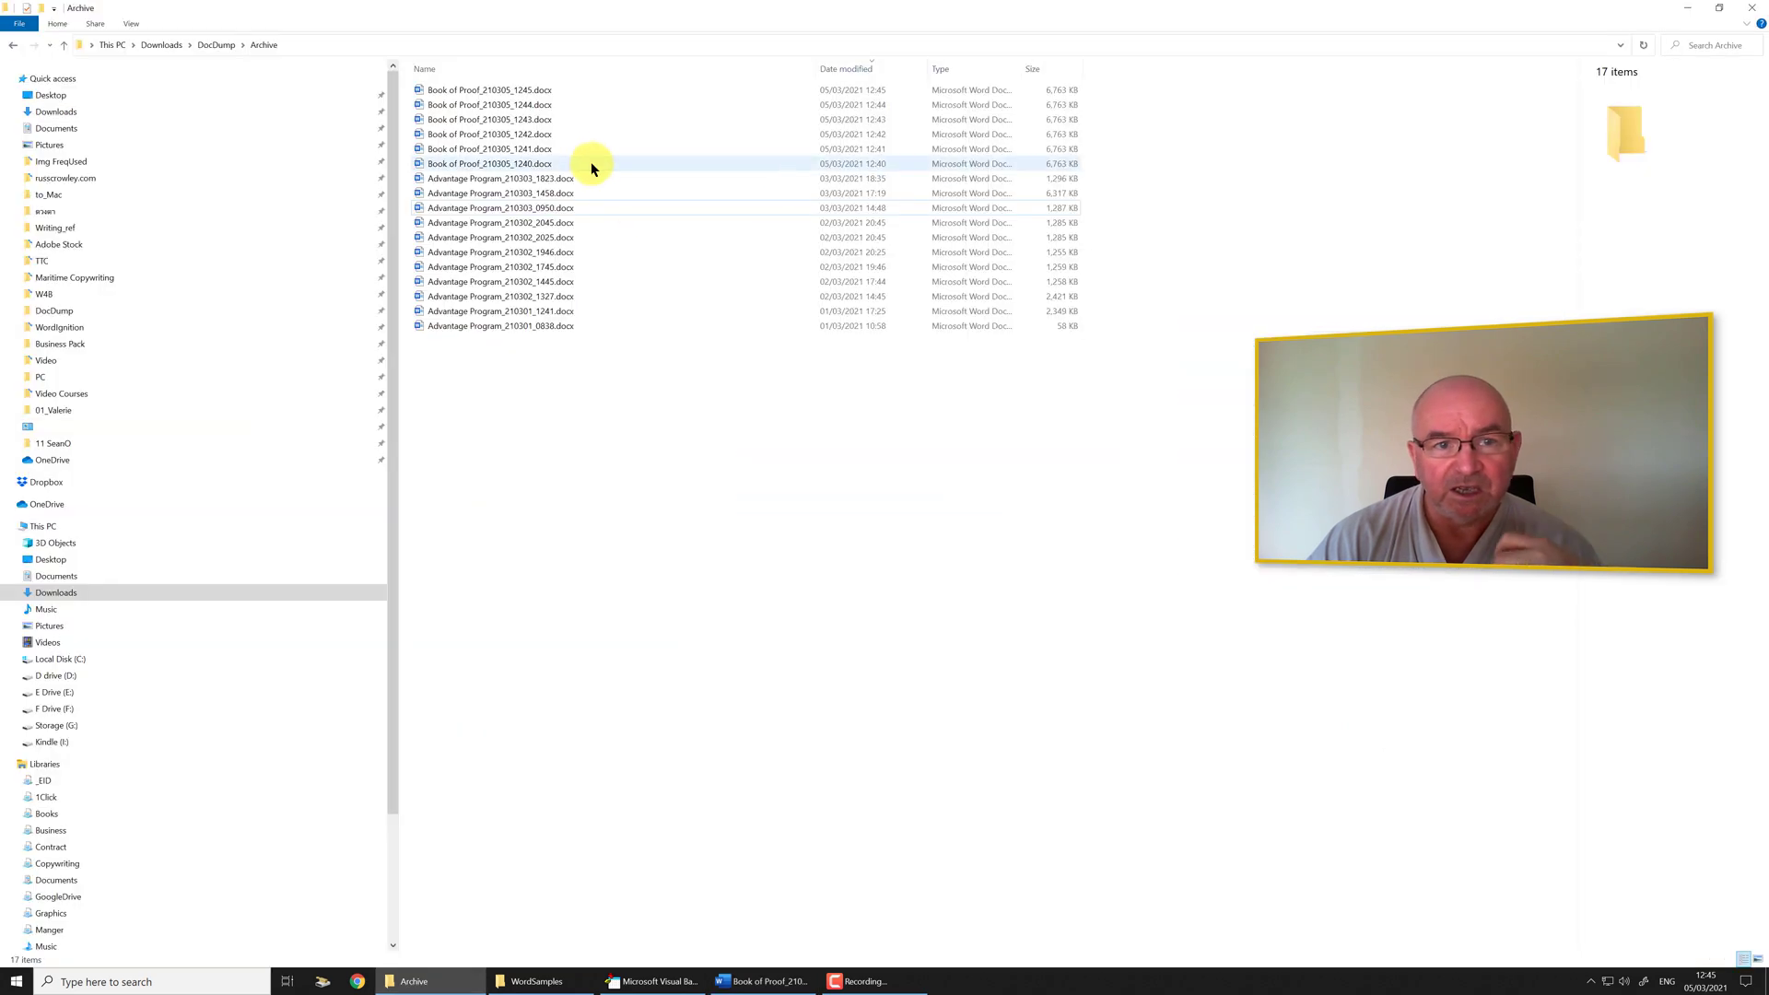
pyautogui.click(516, 91)
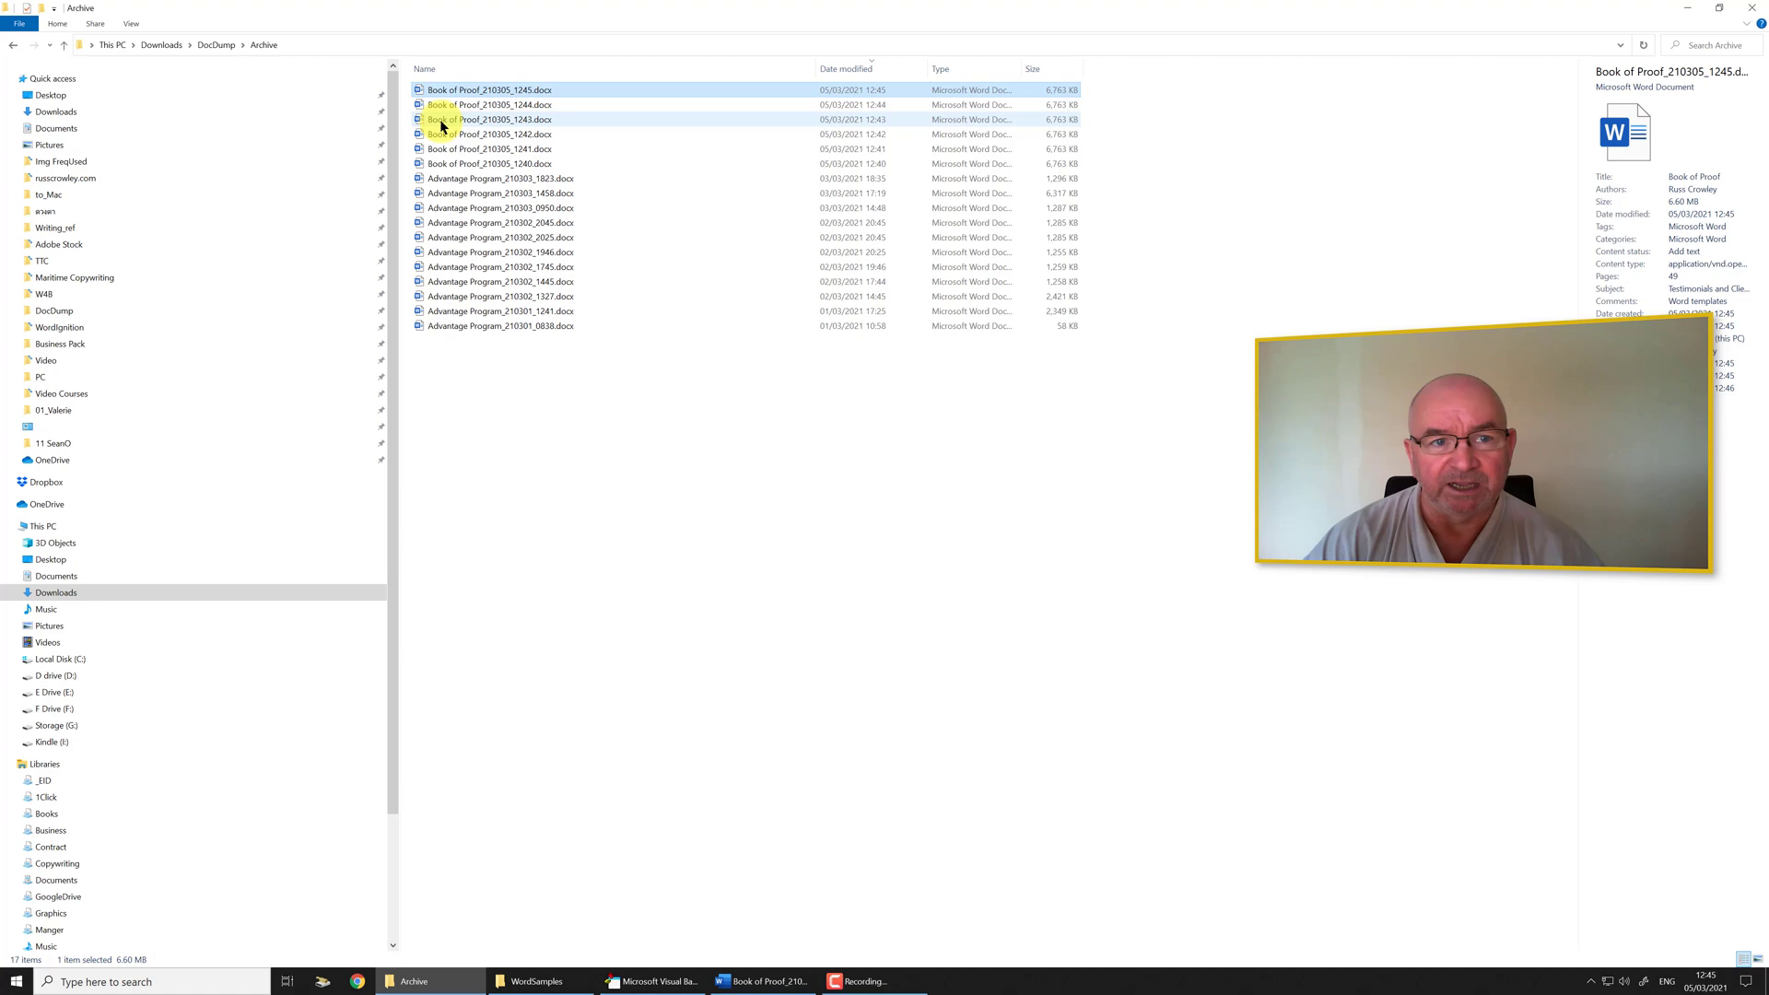
pyautogui.press('Return')
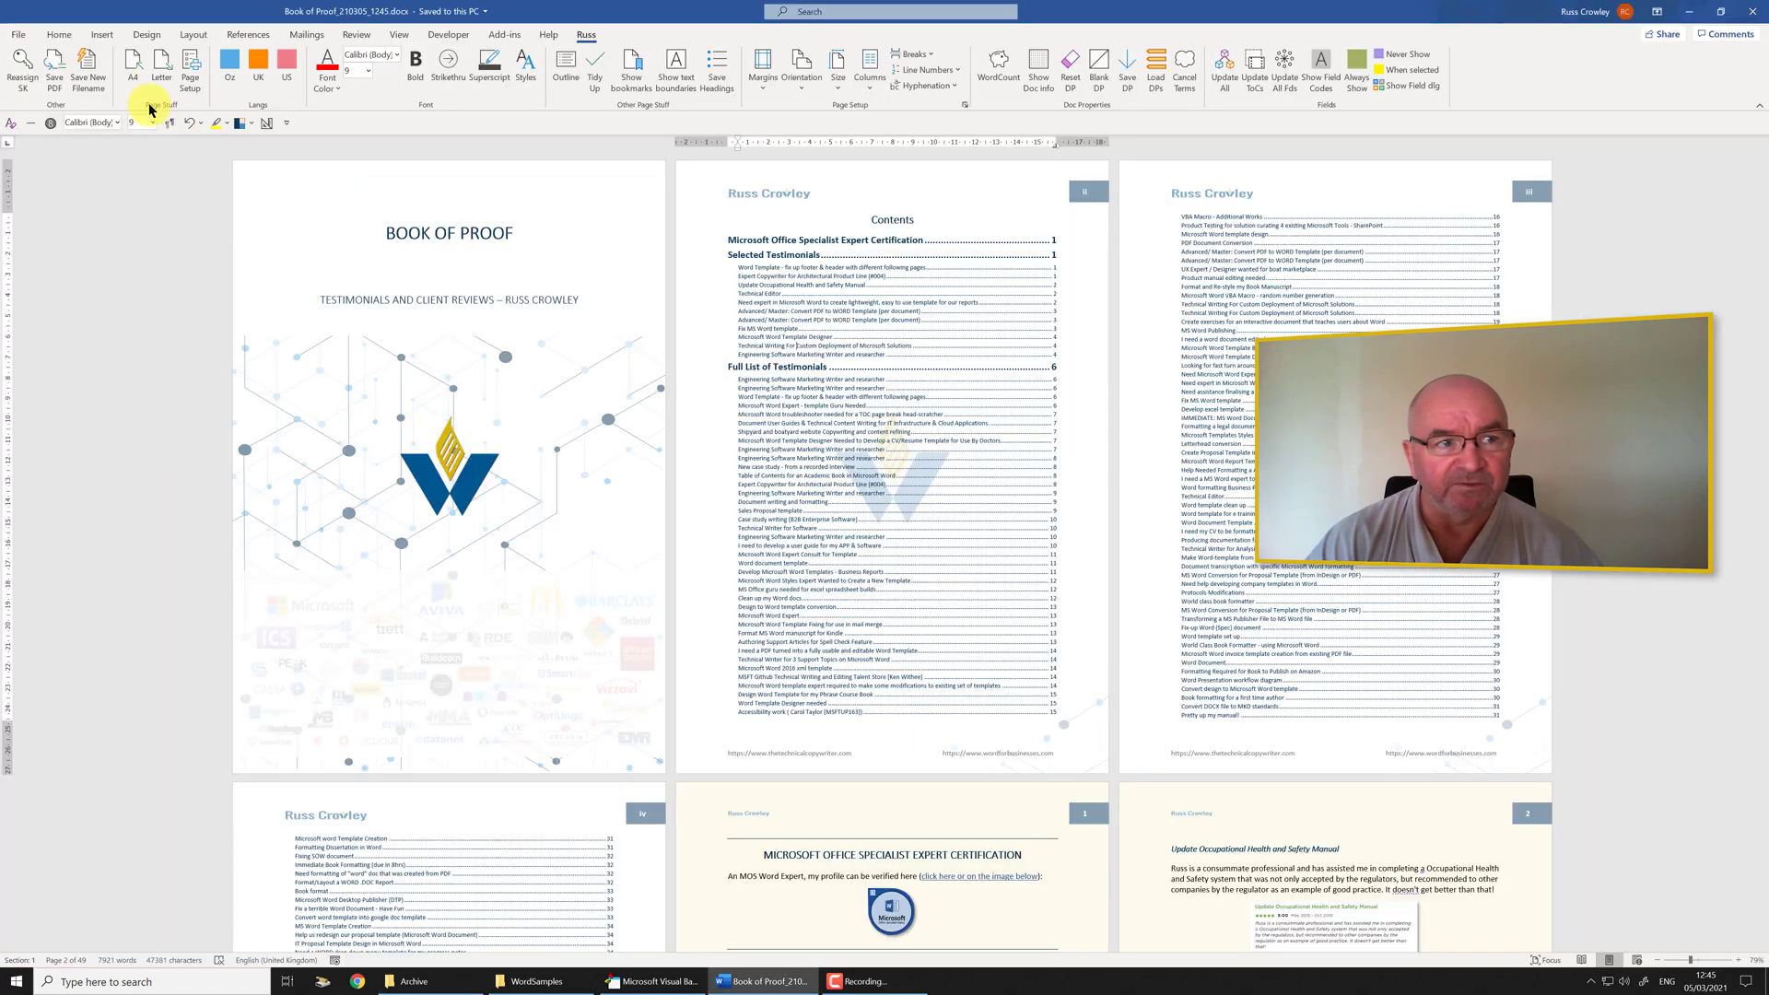
# Save Book of Proof_210305_1245.docx into the DocDump folder through File > Save As > Browse
pyautogui.click(19, 35)
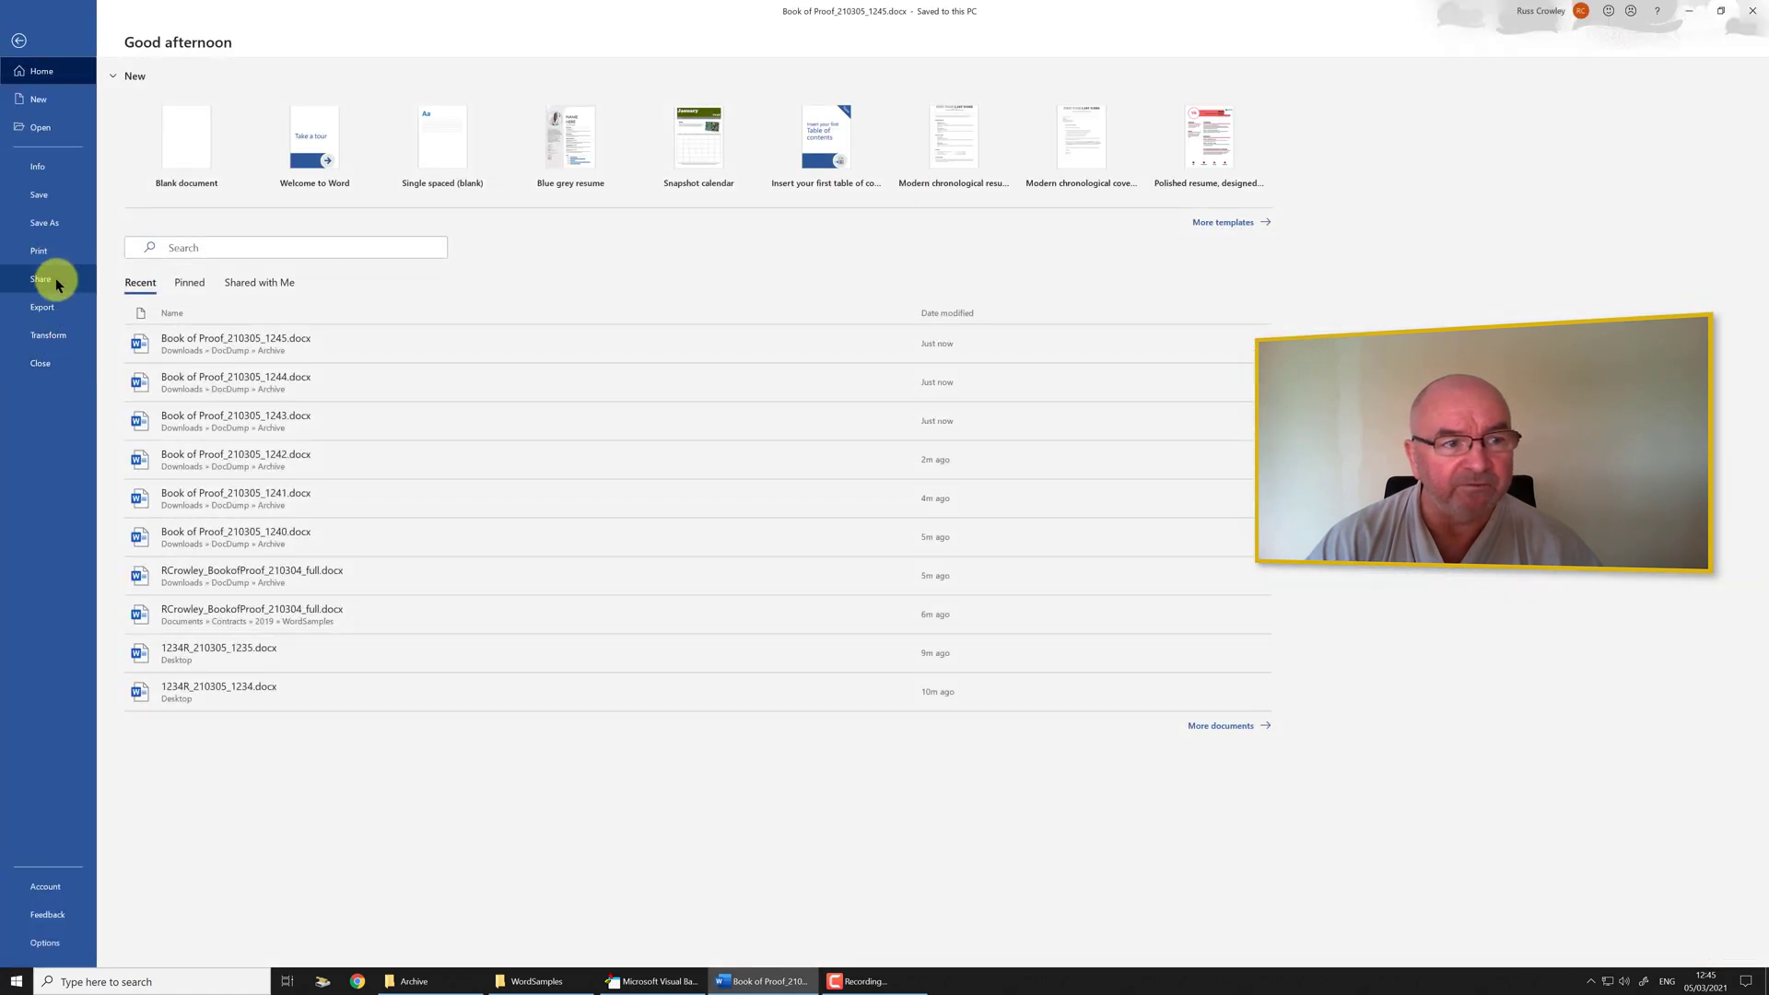
pyautogui.click(59, 230)
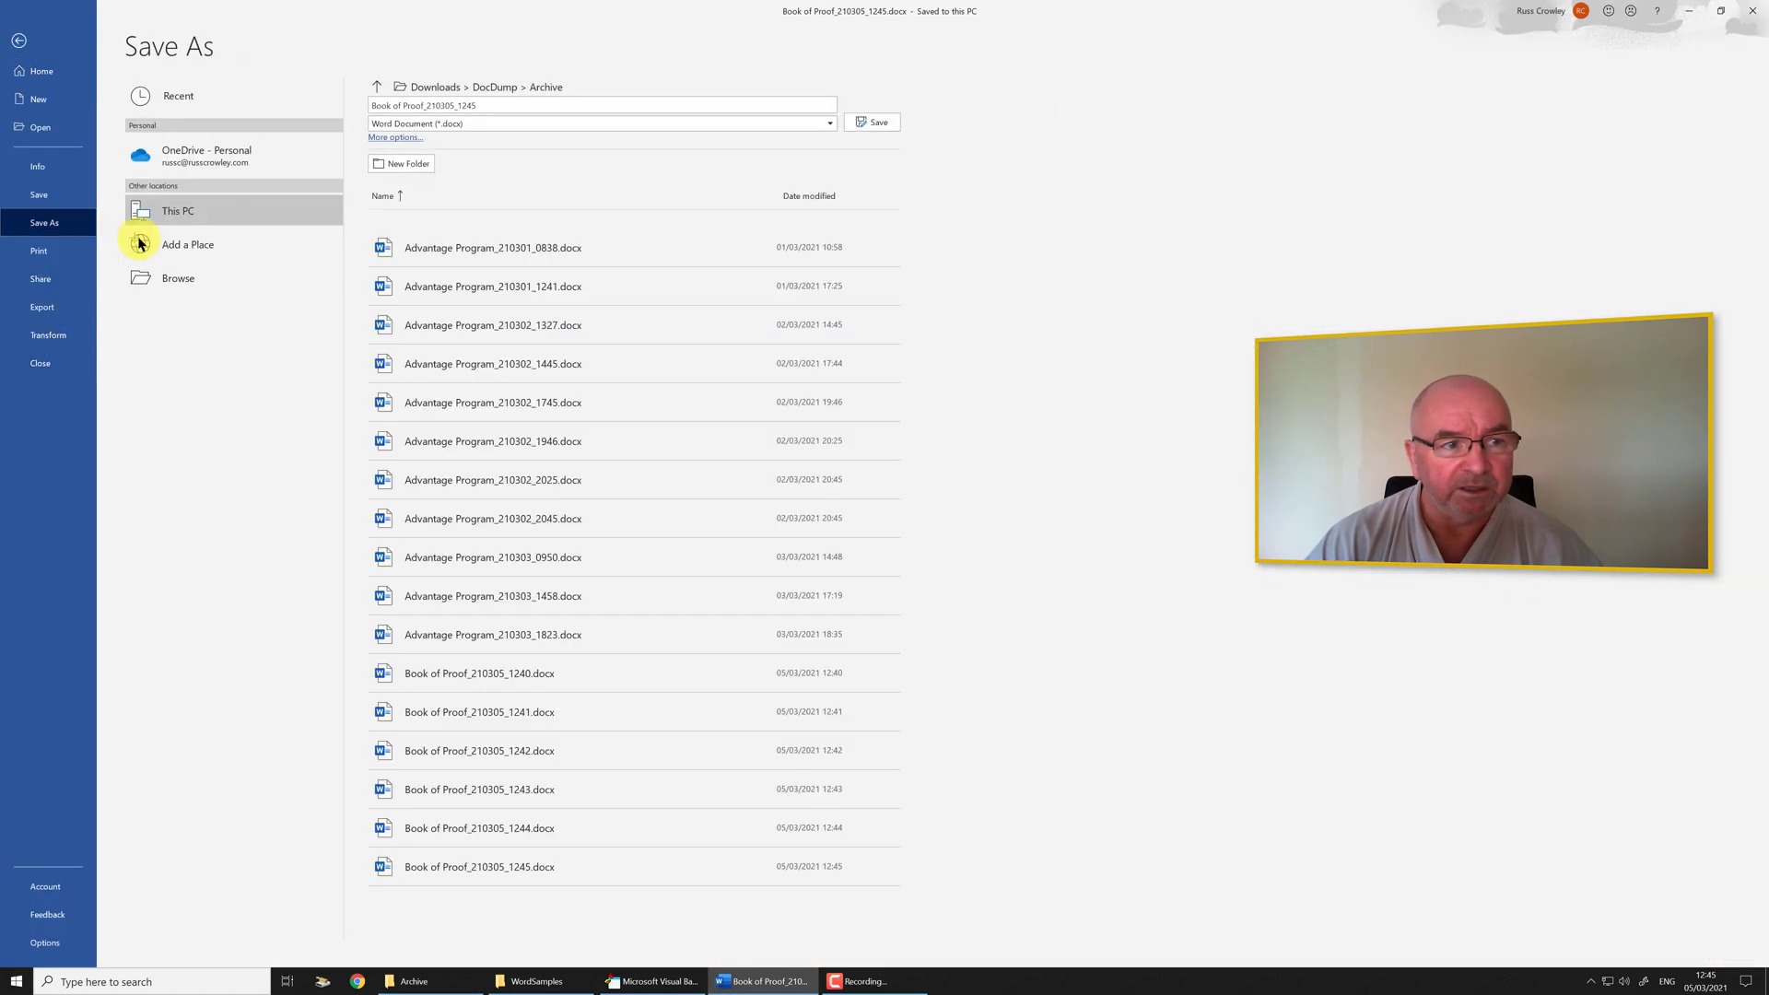
pyautogui.click(221, 288)
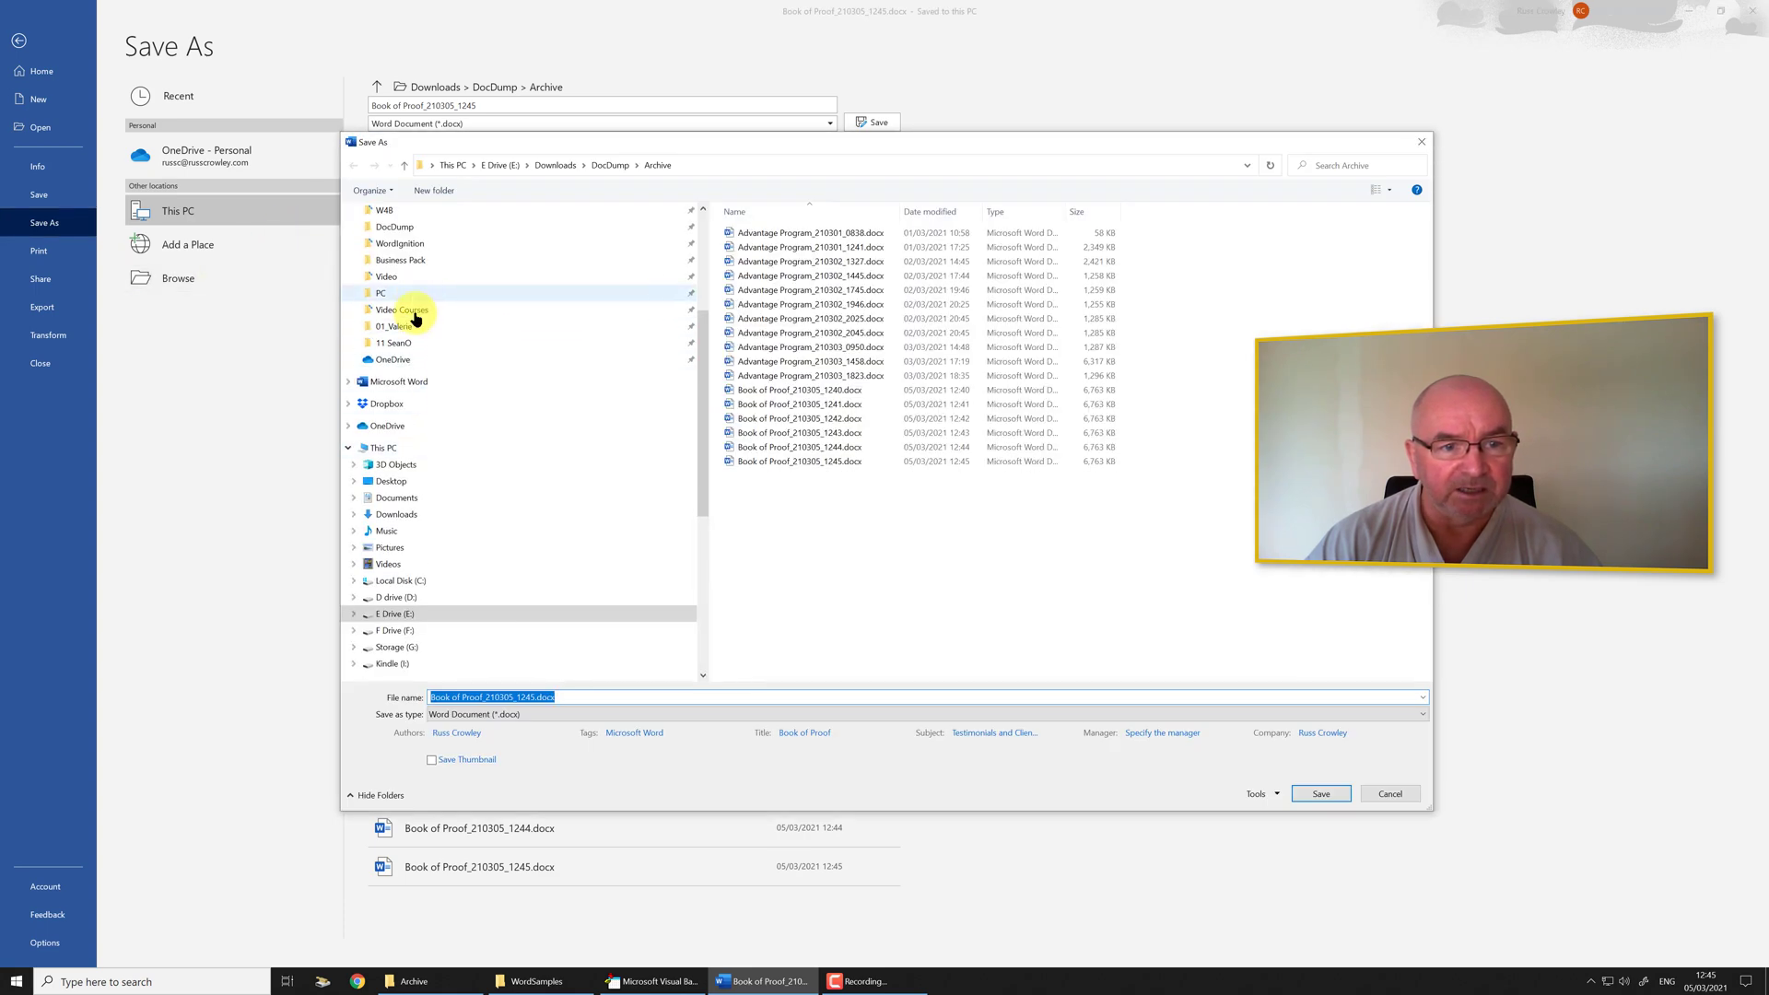
pyautogui.click(609, 166)
pyautogui.click(1321, 794)
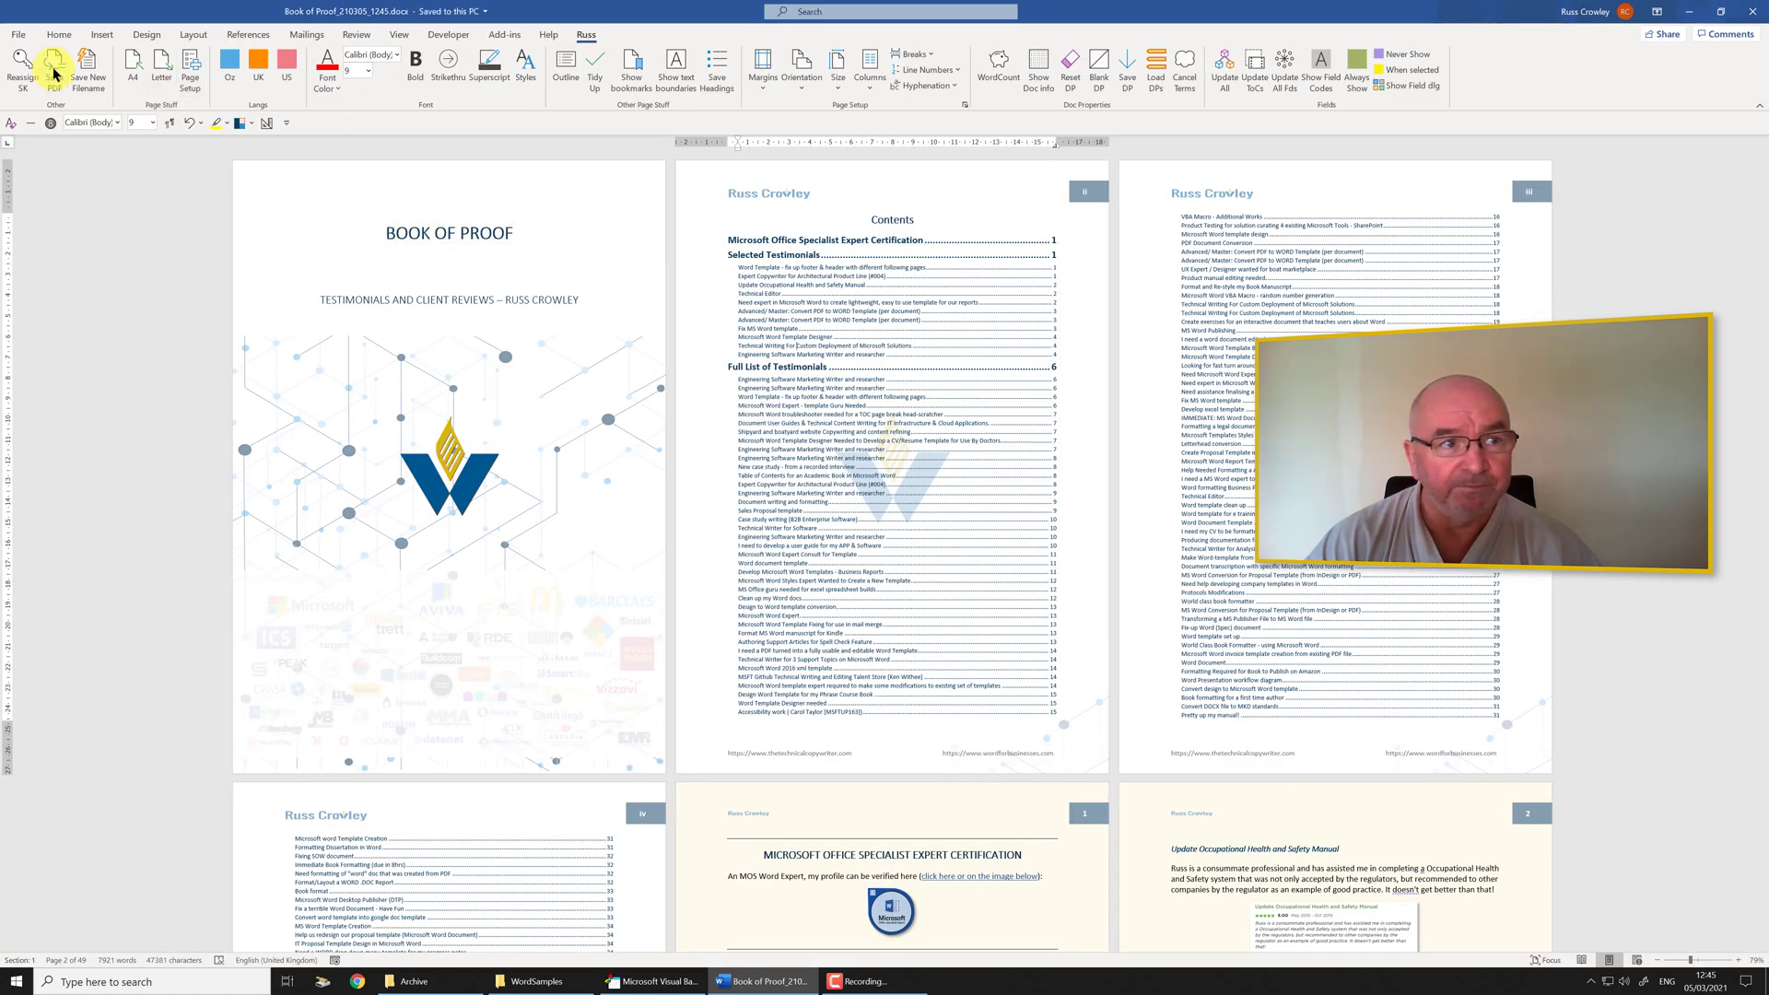
# Verify Book of Proof_210305_1245.docx (6,763 KB) is in the DocDump folder, then return to Word
pyautogui.click(516, 981)
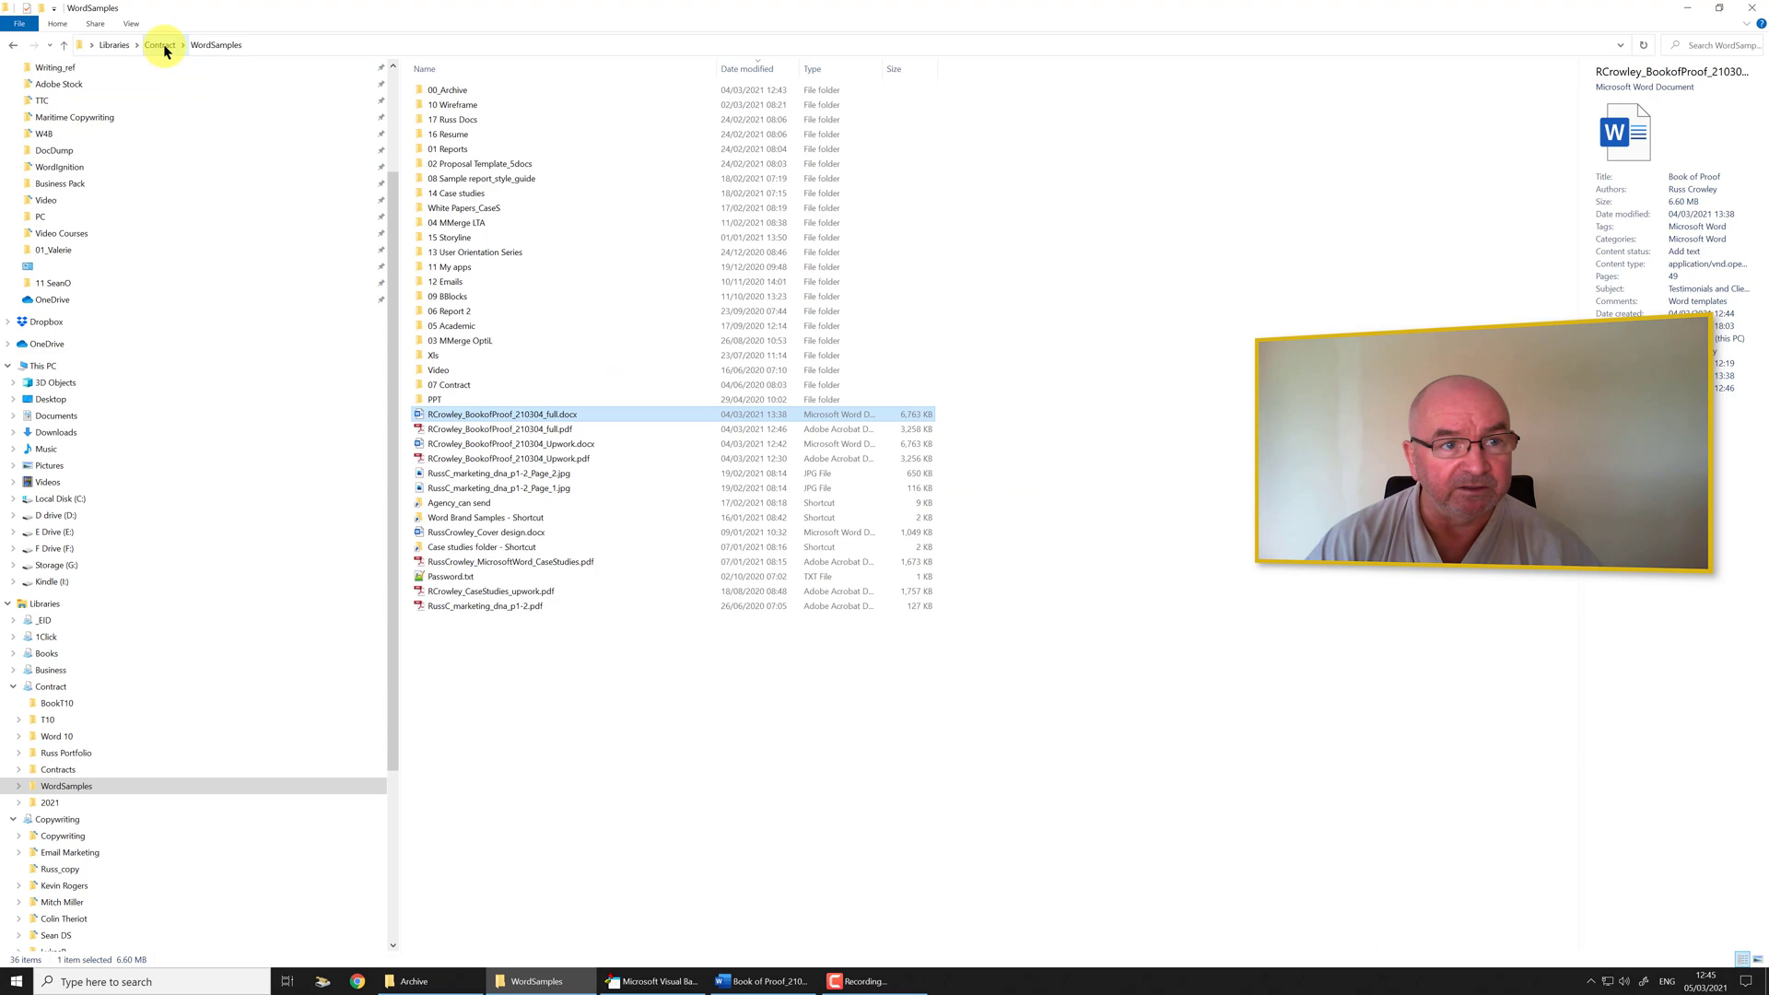
pyautogui.click(69, 151)
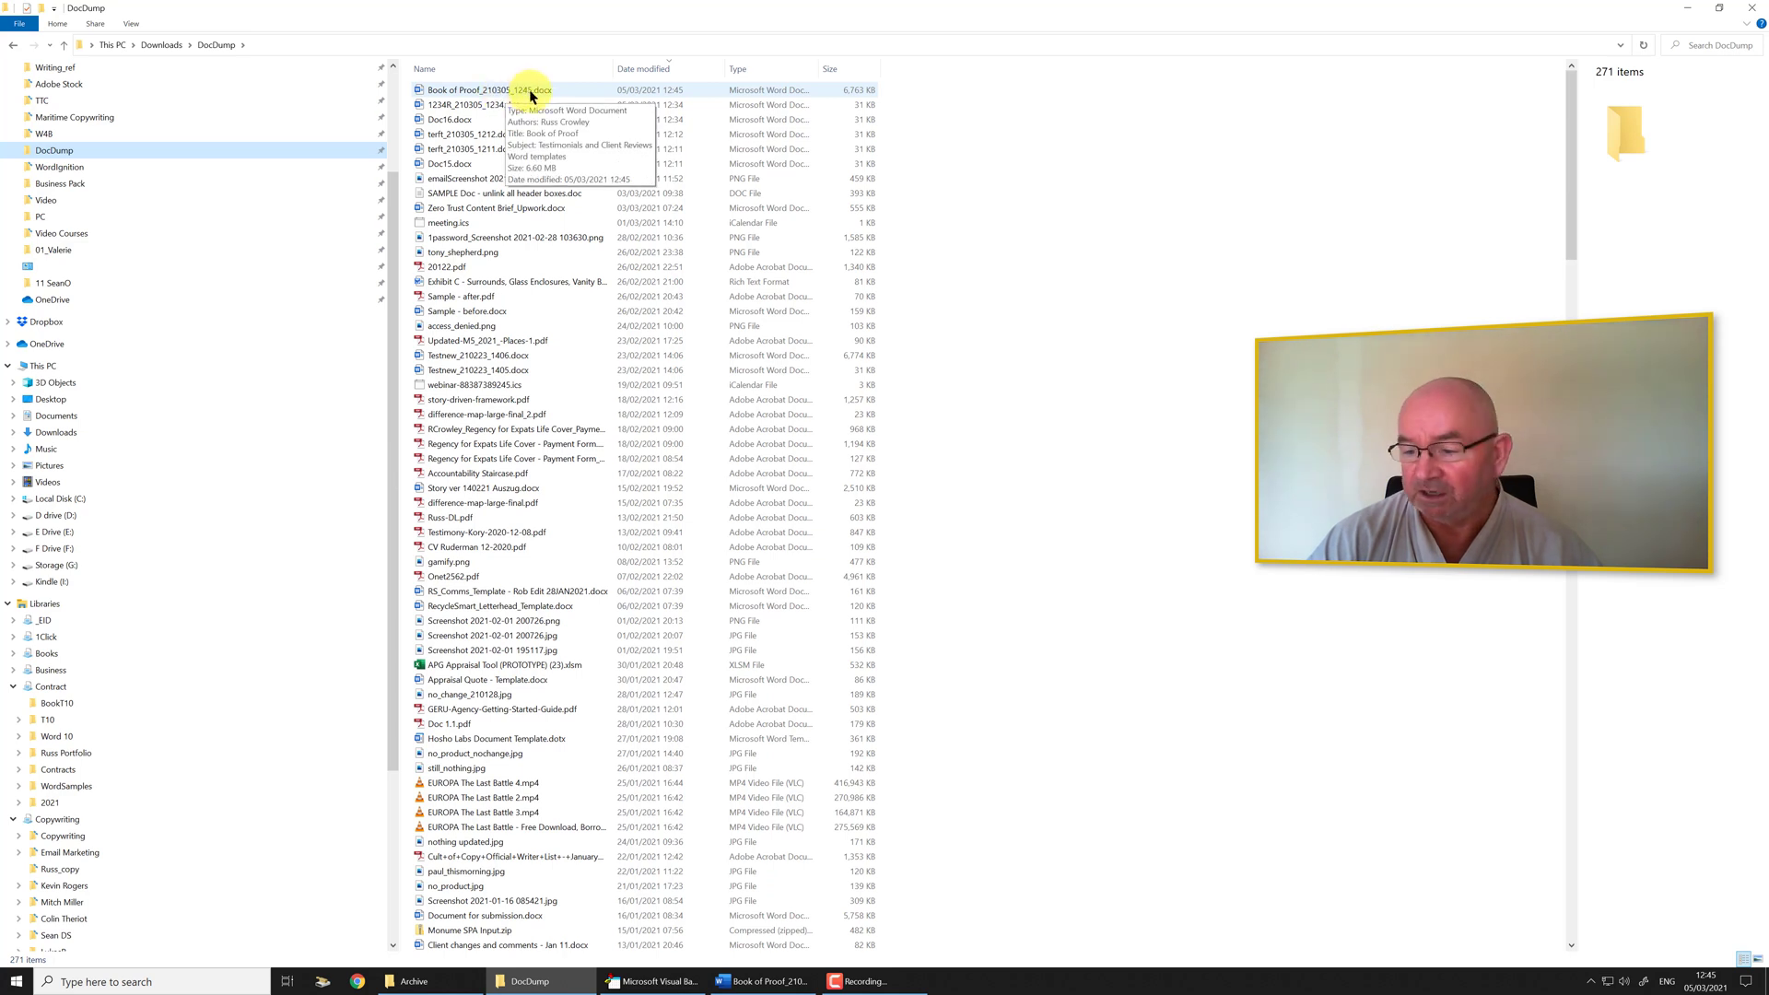
pyautogui.click(528, 92)
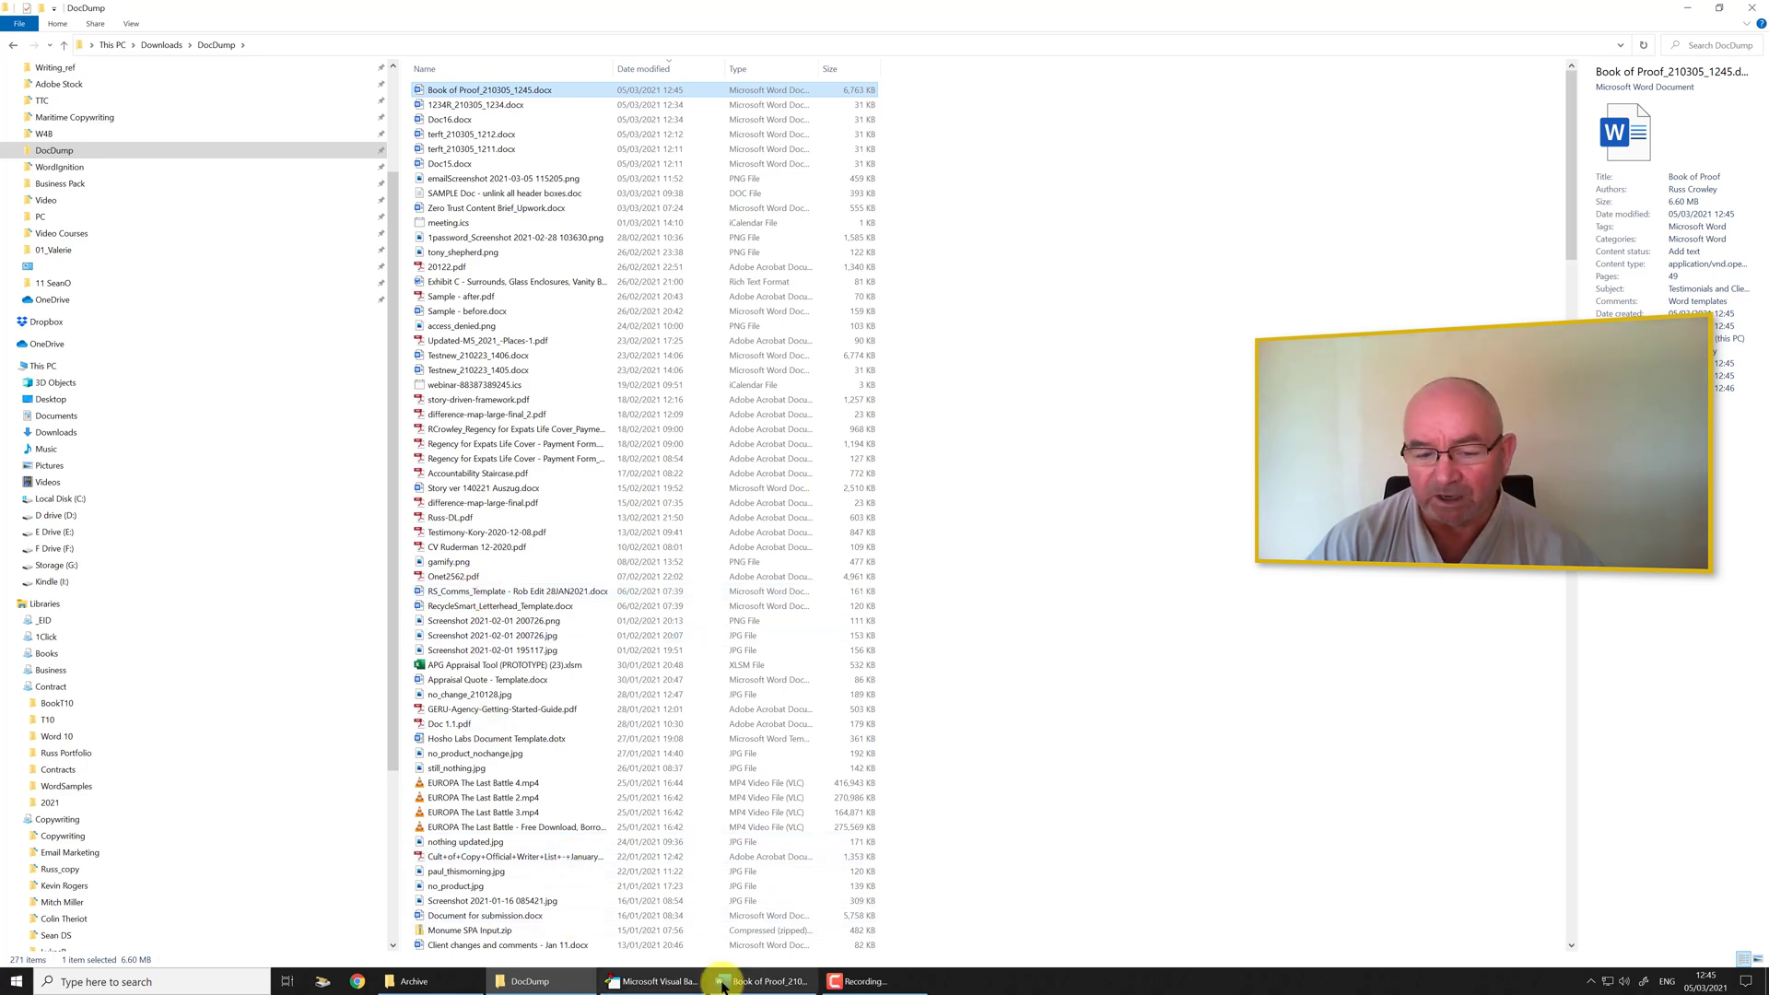
pyautogui.click(761, 980)
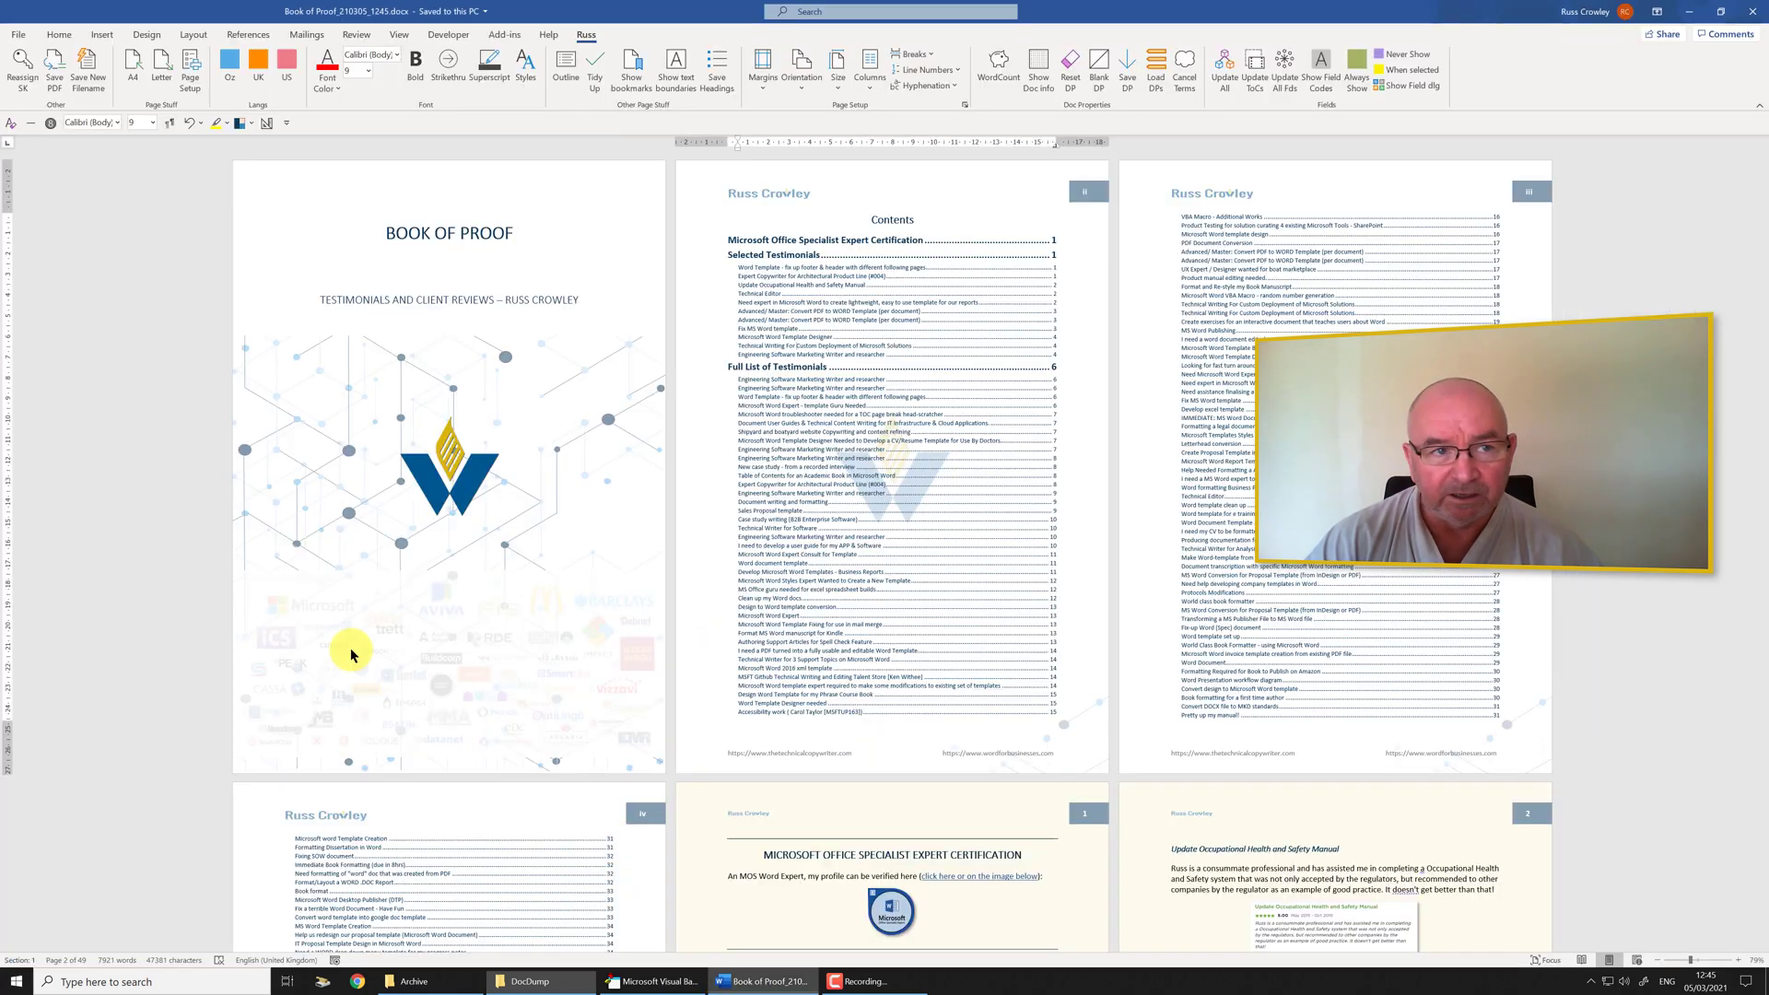
pyautogui.click(16, 35)
pyautogui.click(44, 222)
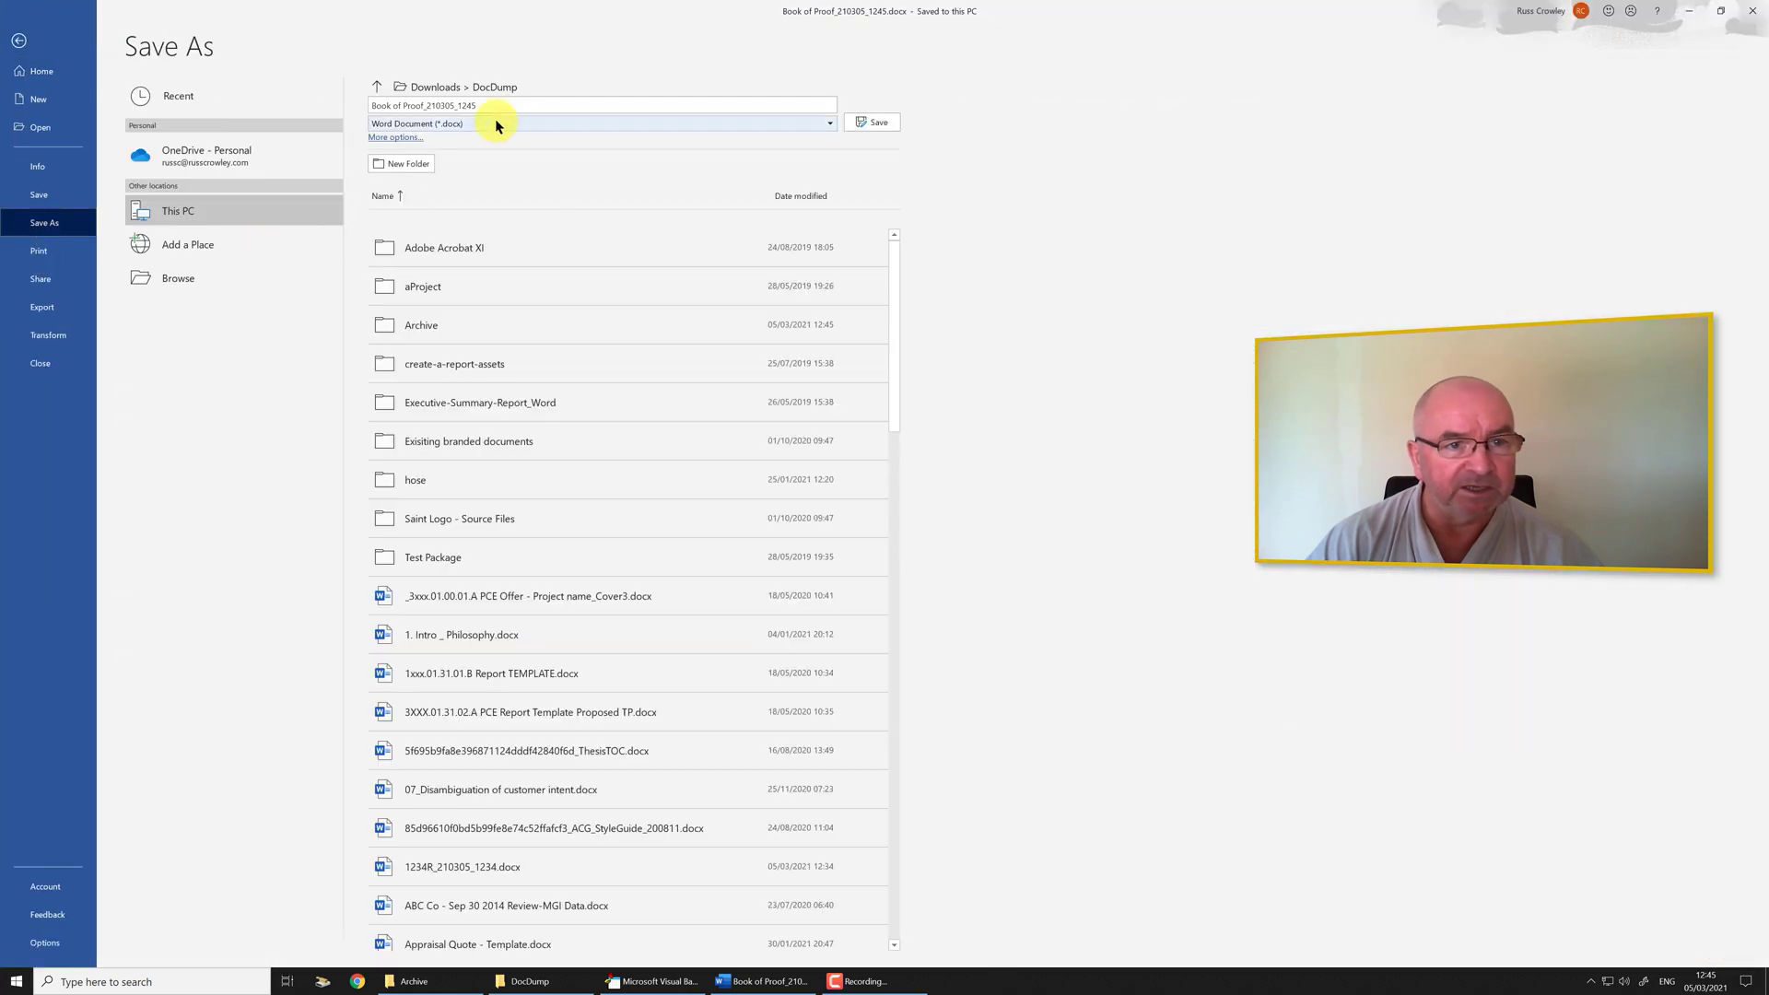
pyautogui.click(565, 105)
pyautogui.press('Escape')
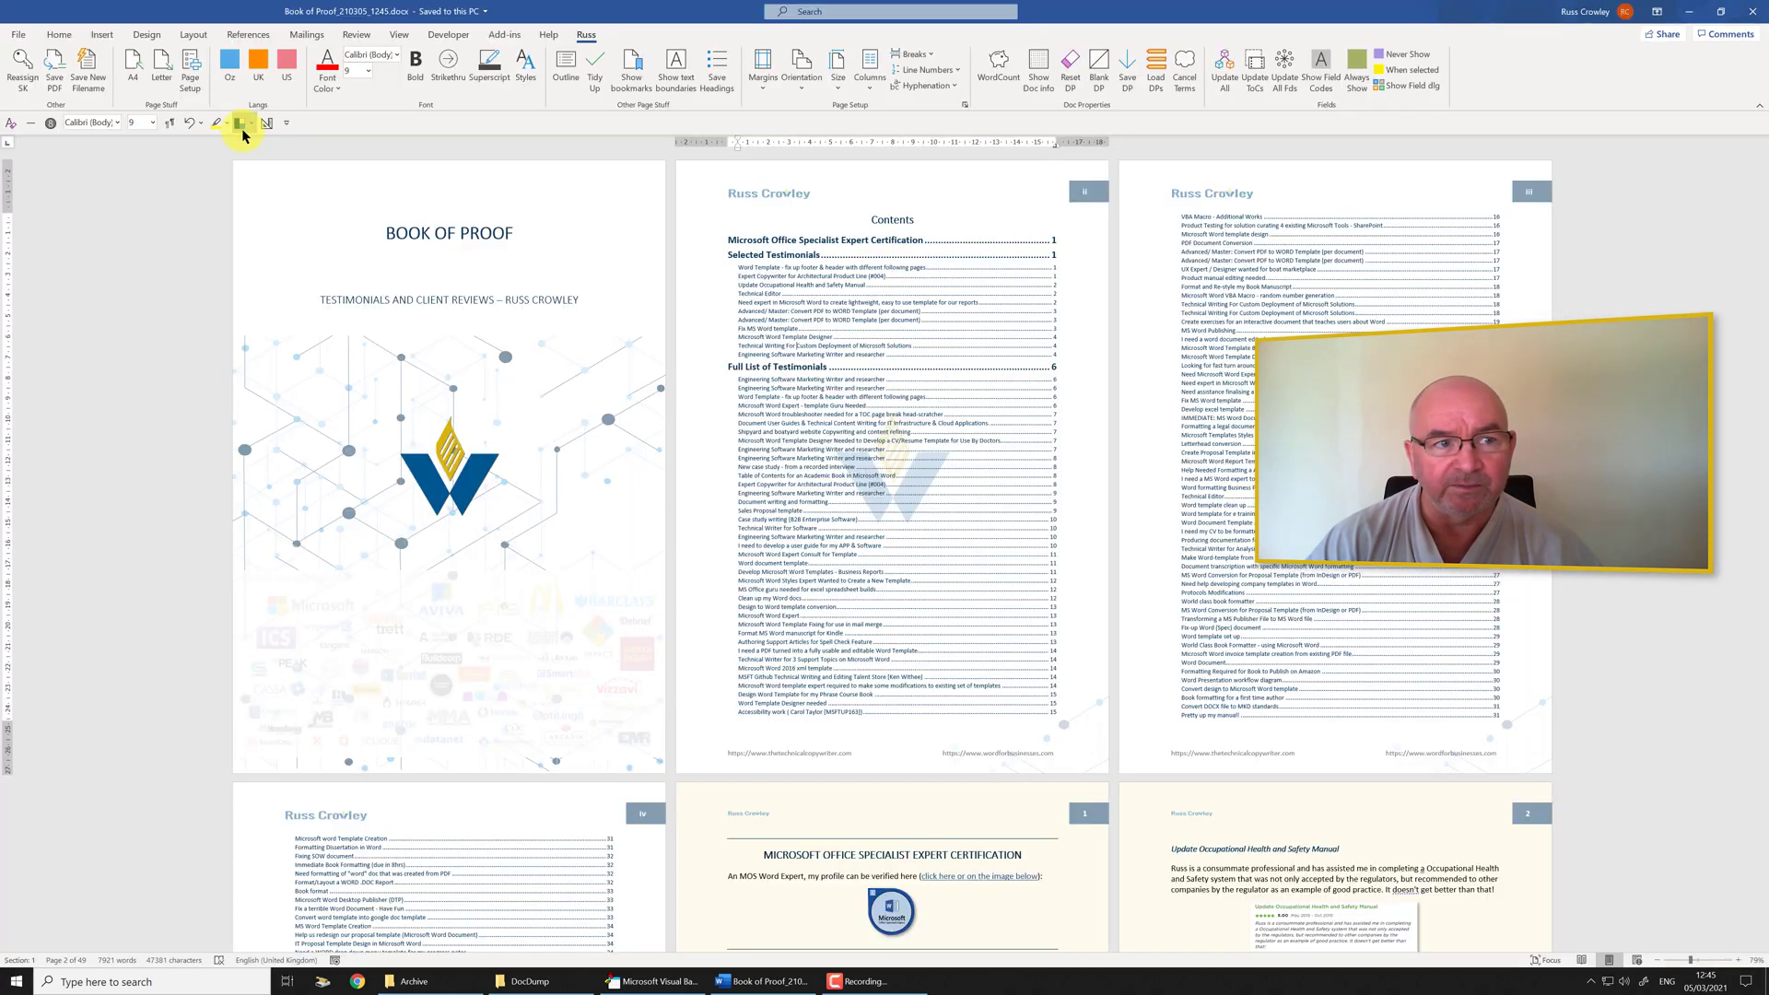